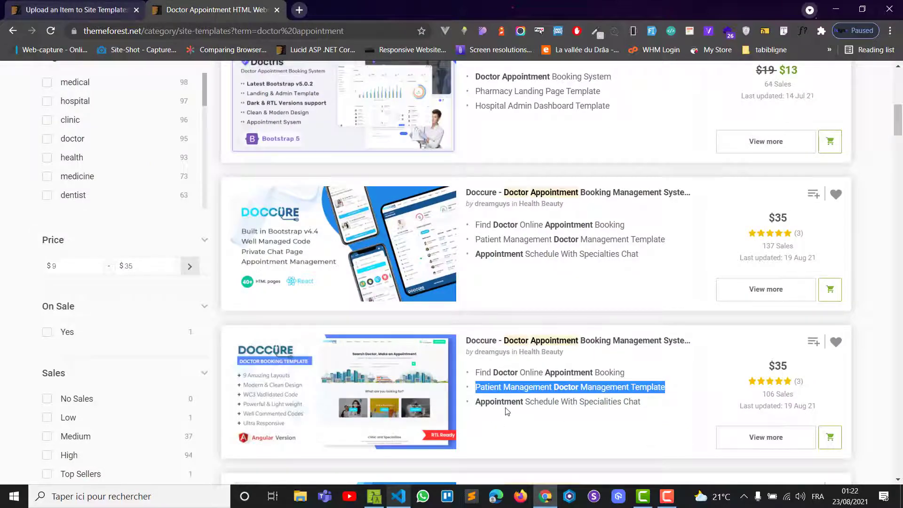
Return to the item upload form and enter "Unique Design" as the third key feature
scroll(593, 405, down, 3)
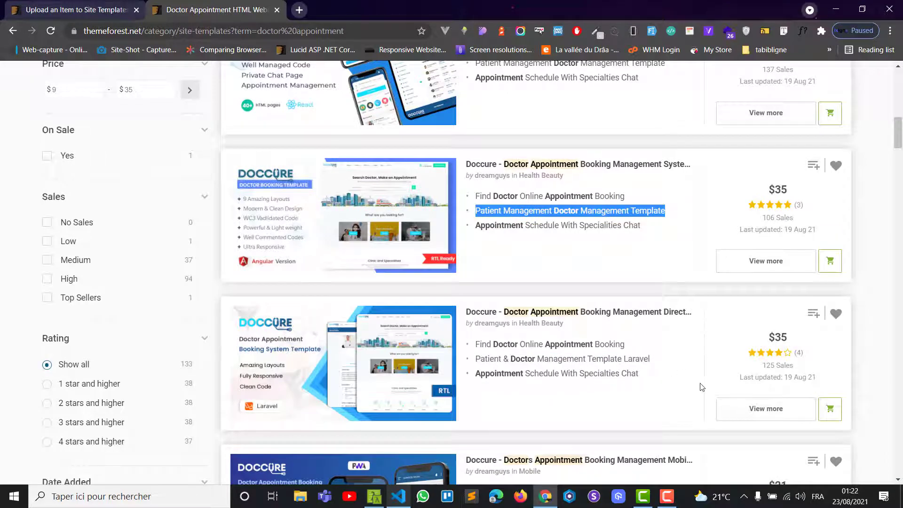
scroll(701, 383, down, 4)
click(75, 10)
click(343, 382)
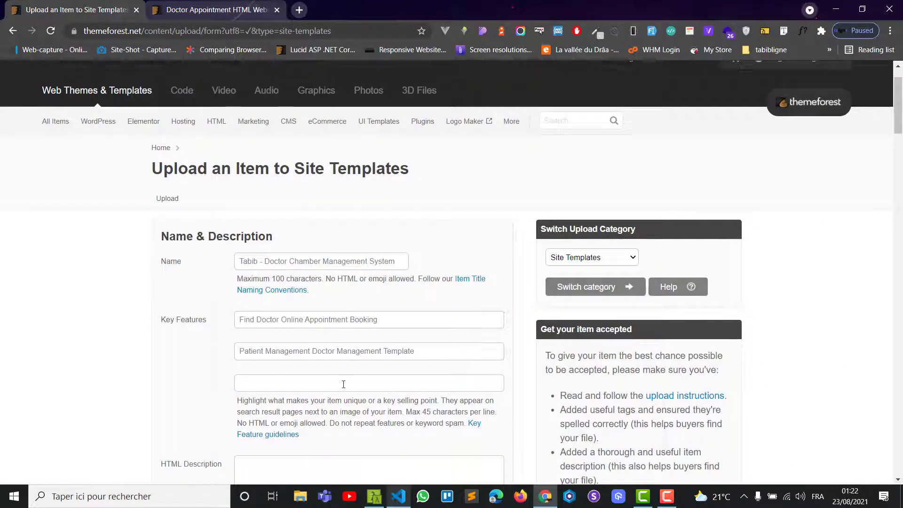
text(Unique DEsign)
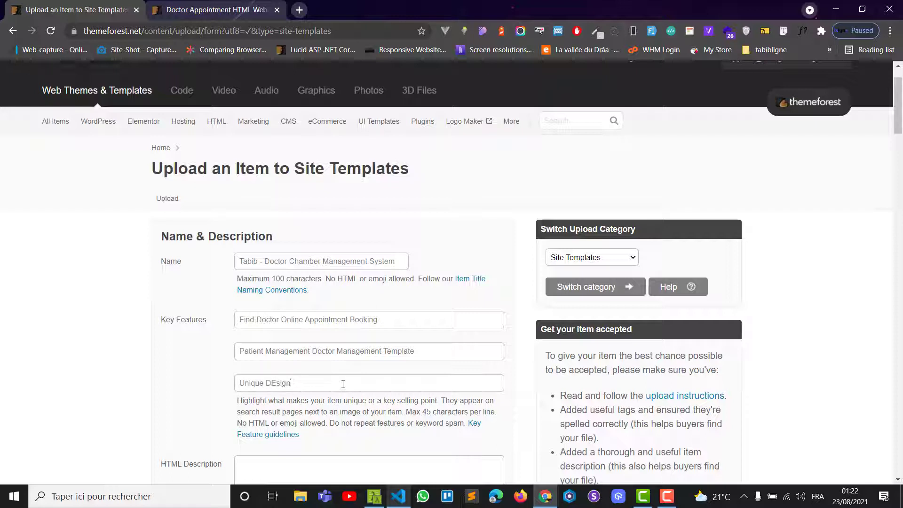
key(BackSpace)
text(e)
Switch to Visual Studio Code to view the item description markup in Description.html
scroll(343, 385, down, 3)
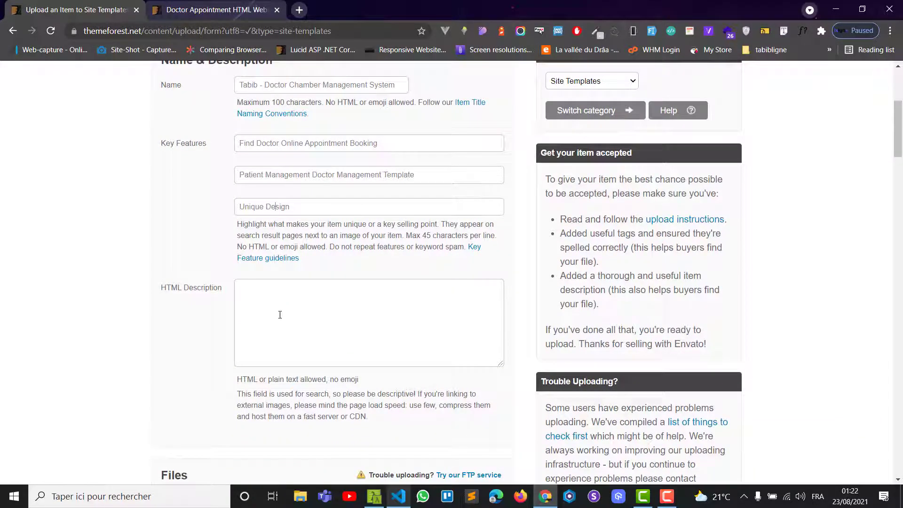
click(399, 497)
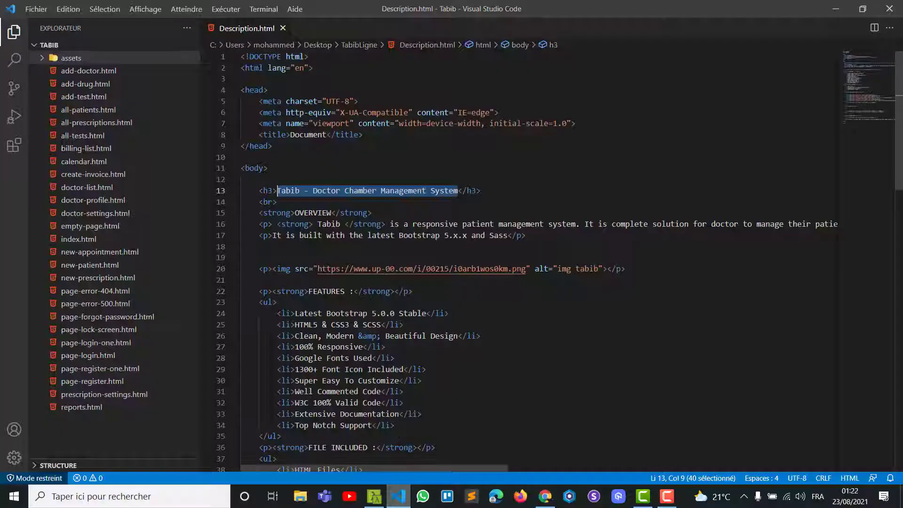
click(299, 235)
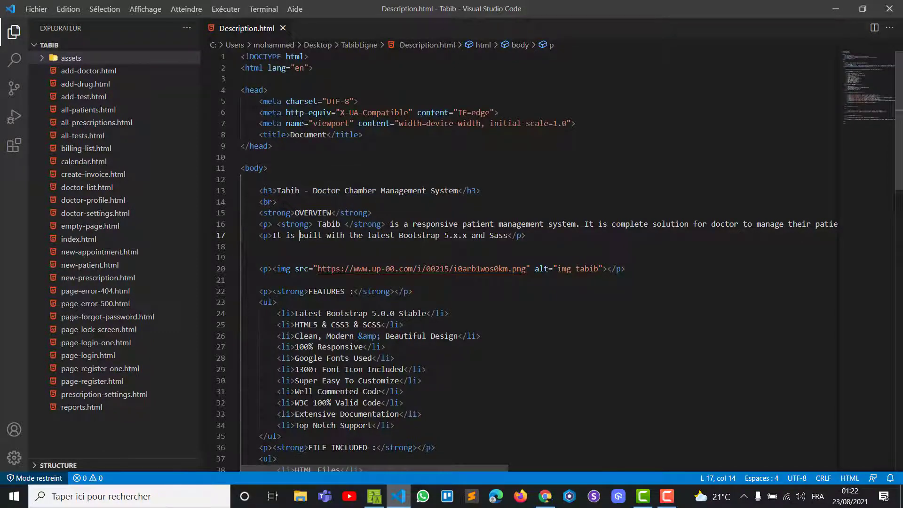
Open Description.html from the TabibLigne folder on the desktop in the browser and review the rendered description from end to start
click(305, 499)
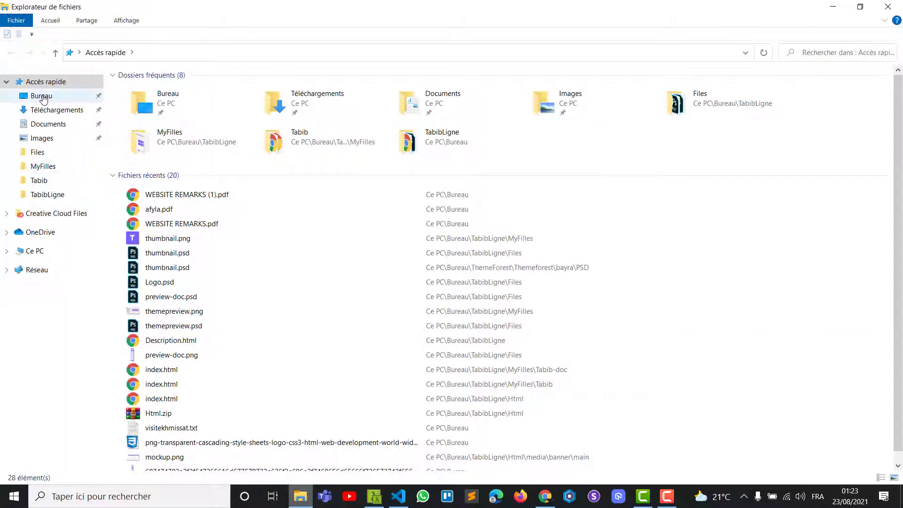
click(42, 97)
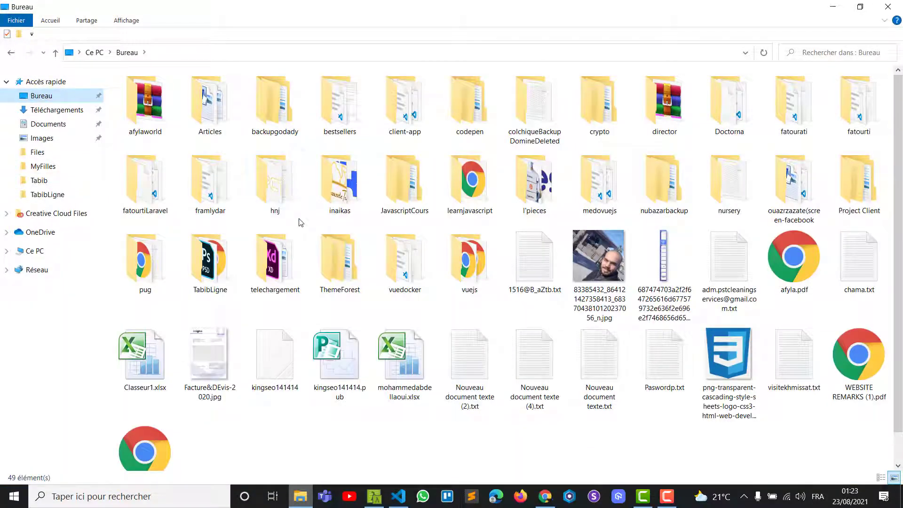
double_click(231, 259)
double_click(341, 111)
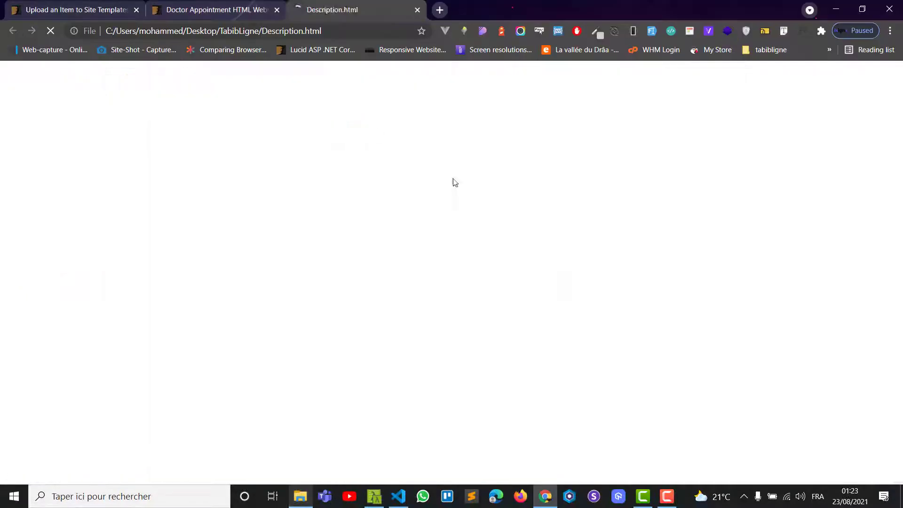
scroll(439, 283, down, 2)
scroll(440, 283, down, 2)
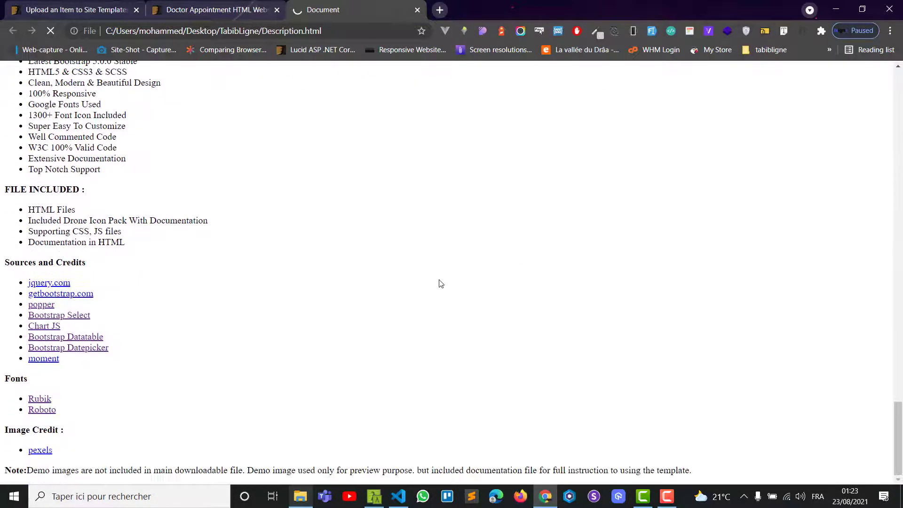
drag(899, 339, 902, 70)
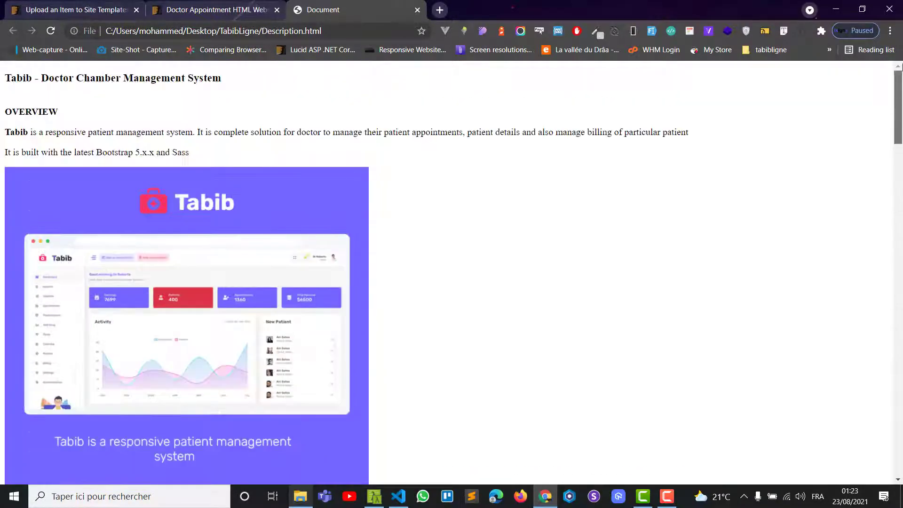
Back in Visual Studio Code, insert a blank line between the br tag and the OVERVIEW heading in Description.html
click(80, 9)
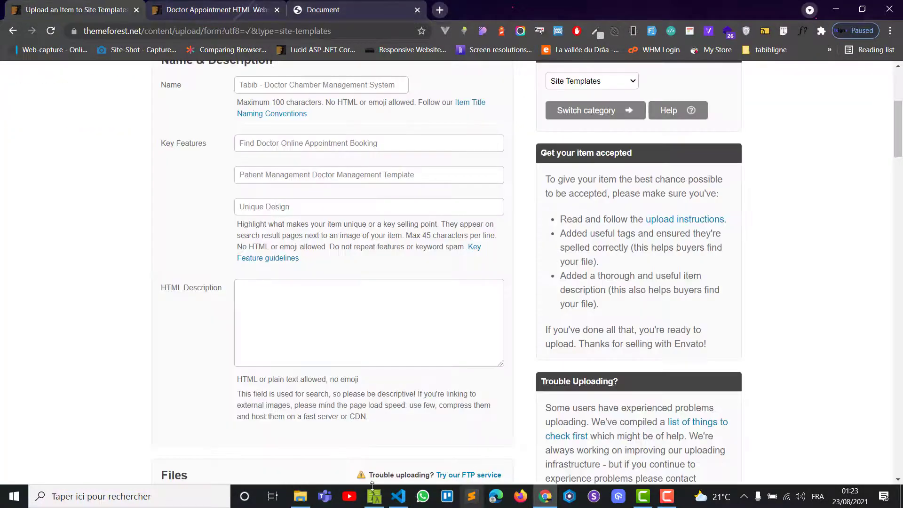
click(399, 496)
scroll(317, 161, down, 1)
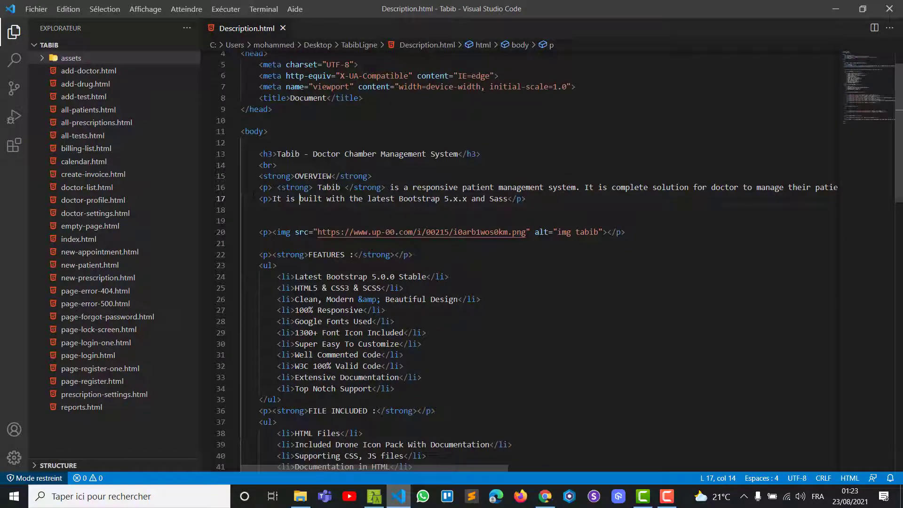
click(291, 164)
key(Return)
key(Return)
key(Return)
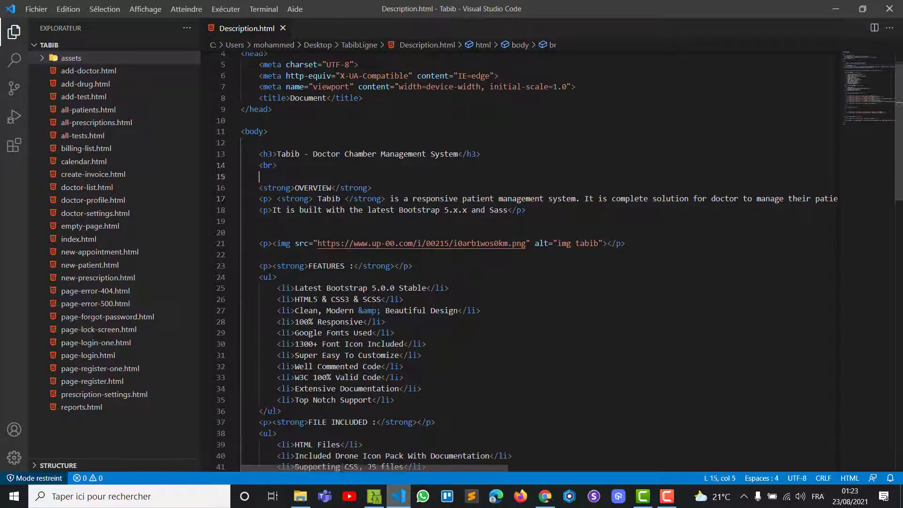
Copy the markup from the OVERVIEW heading through the closing Note paragraph and paste it into the upload form's HTML Description
drag(292, 199, 848, 311)
scroll(395, 195, down, 10)
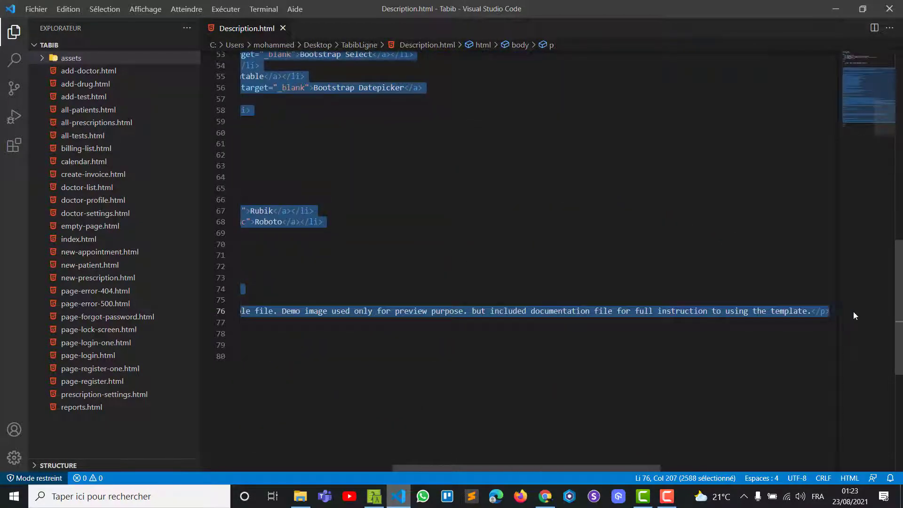
drag(414, 468, 220, 466)
click(834, 9)
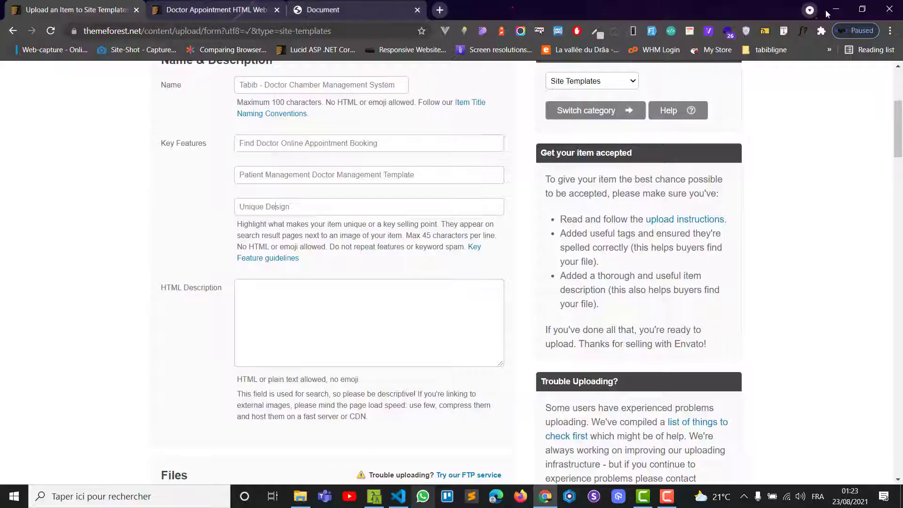
click(303, 291)
key(ctrl+v)
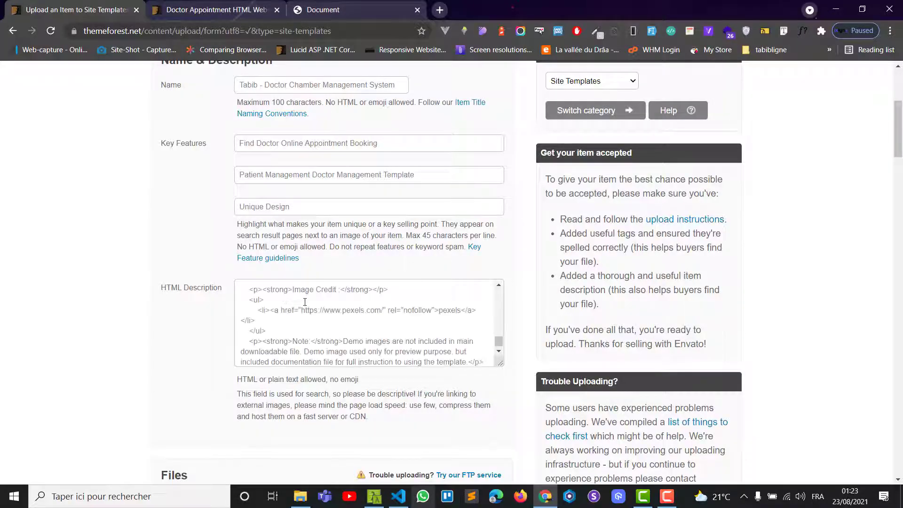
scroll(329, 316, down, 1)
drag(499, 341, 492, 294)
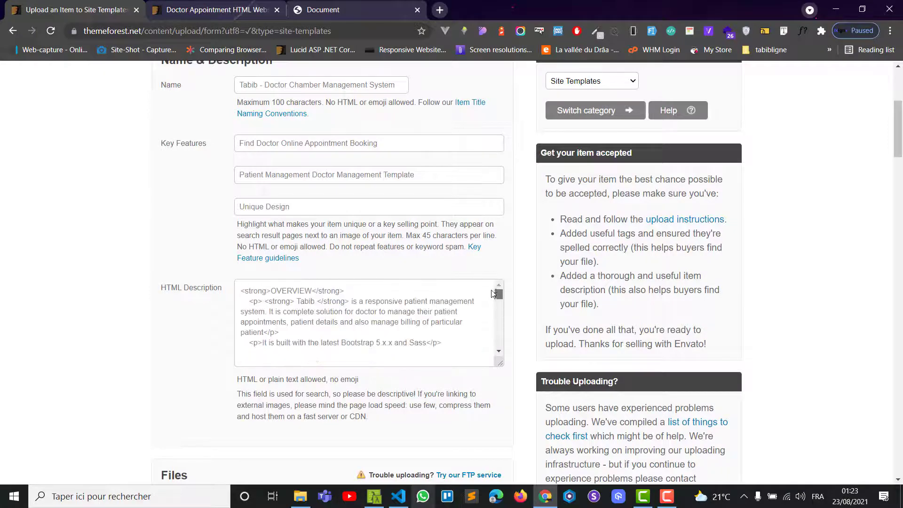
scroll(379, 308, down, 1)
Check the upload form's Files requirements, then view themepreview.png from the MyFilles folder inside TabibLigne
scroll(156, 324, down, 3)
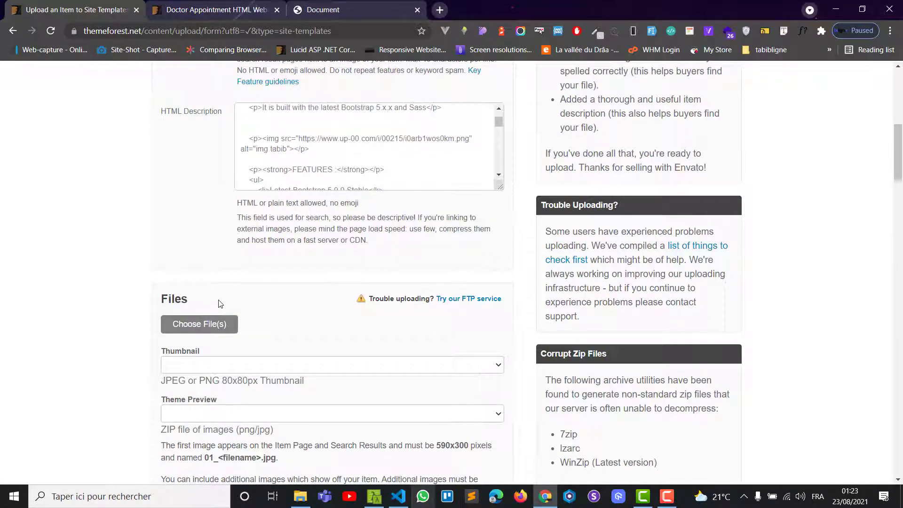
scroll(190, 322, down, 1)
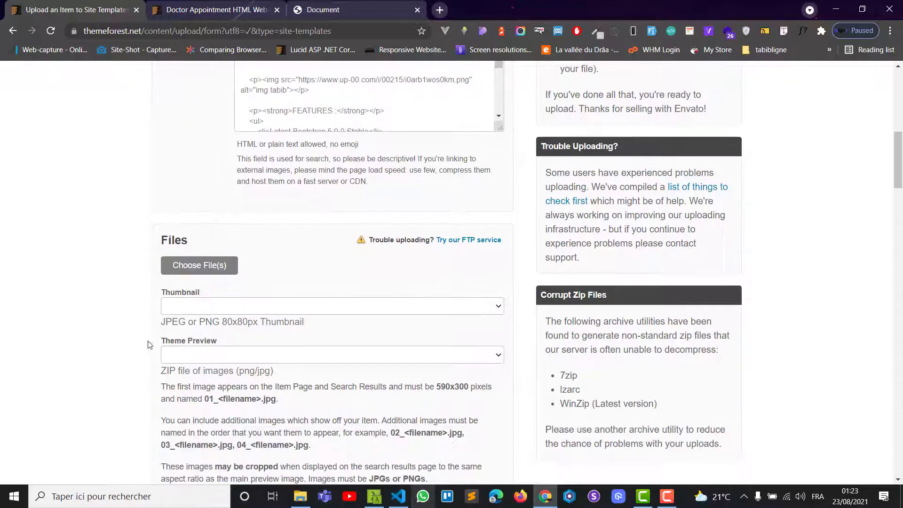
scroll(154, 339, down, 2)
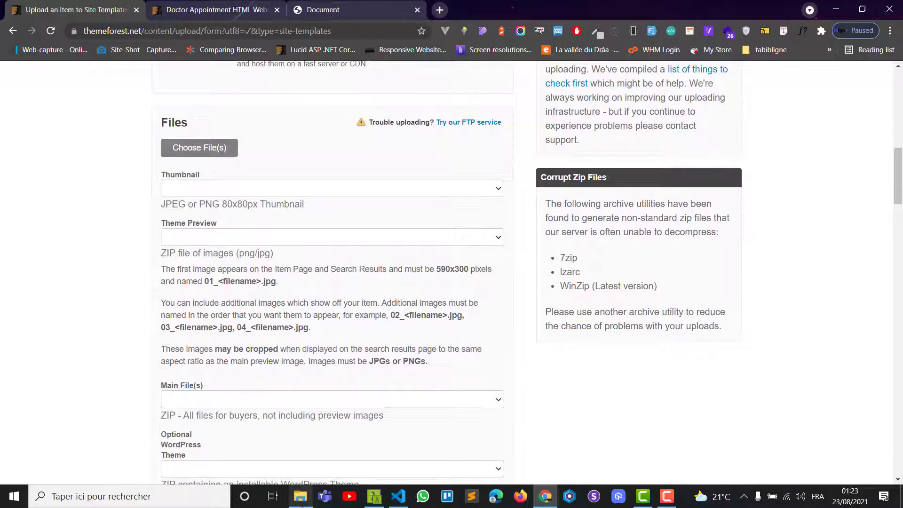
click(303, 499)
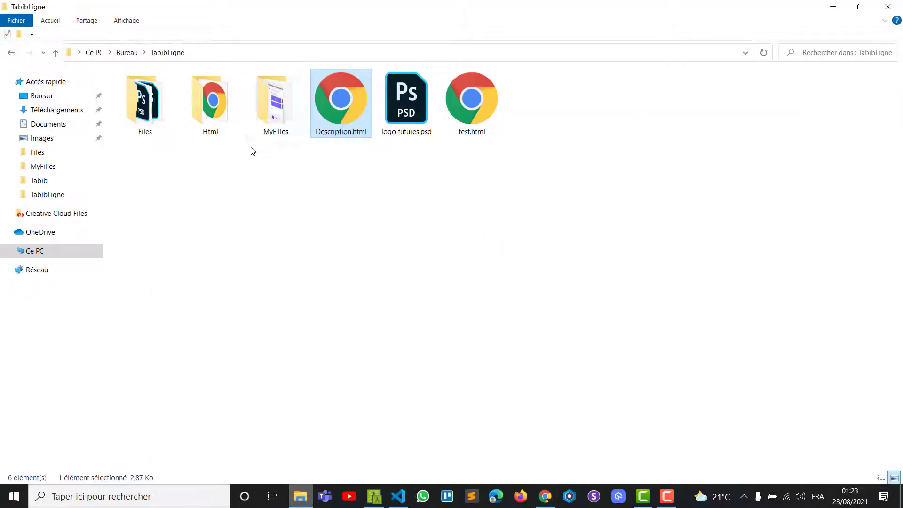
double_click(276, 116)
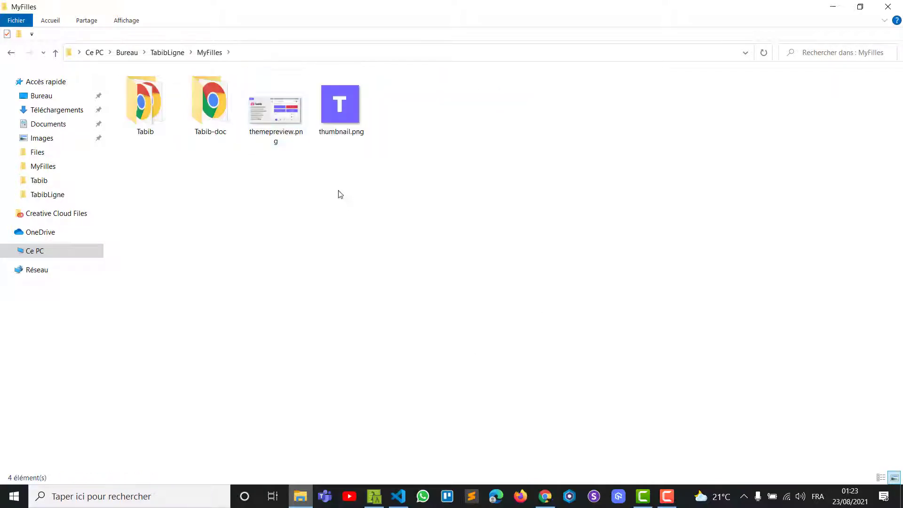
click(278, 123)
double_click(278, 123)
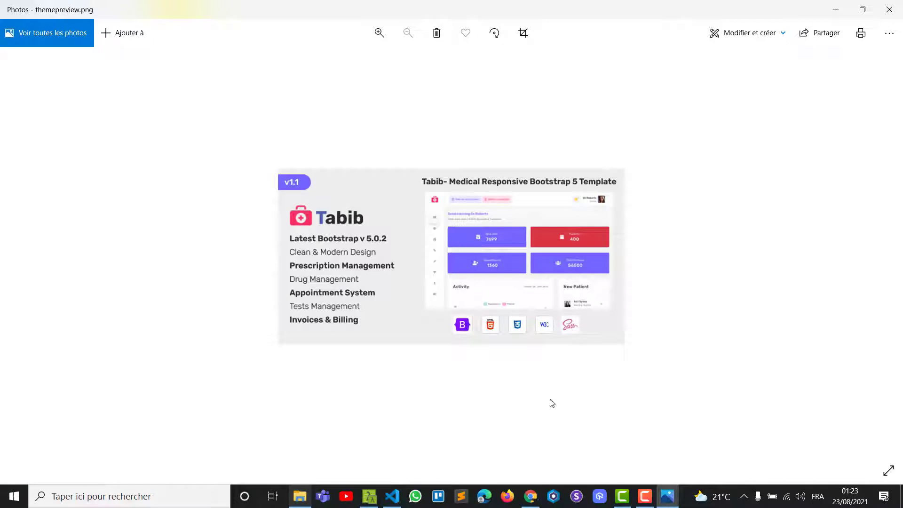
Return to Chrome's doctor appointment search results, show them as a grid, and examine the preview images of competing templates
click(531, 497)
click(207, 15)
scroll(383, 269, down, 4)
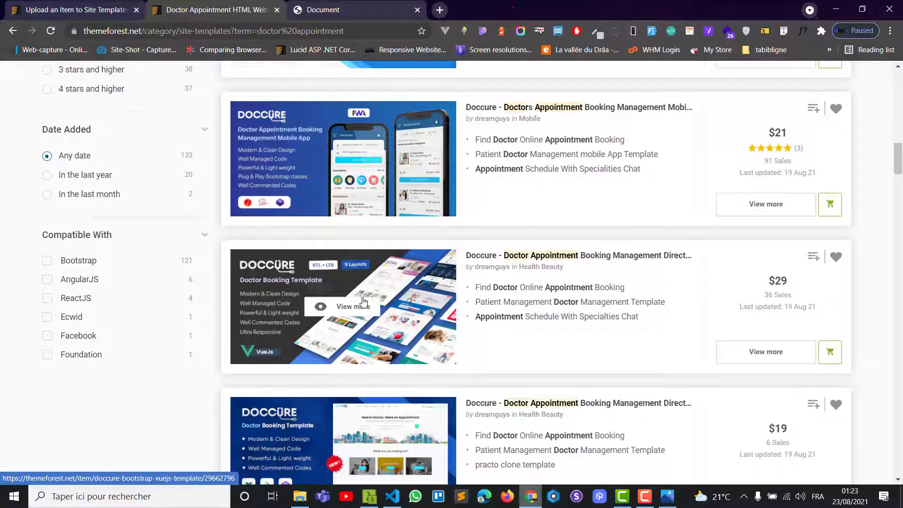
scroll(384, 269, down, 1)
scroll(524, 265, up, 2)
scroll(523, 265, up, 16)
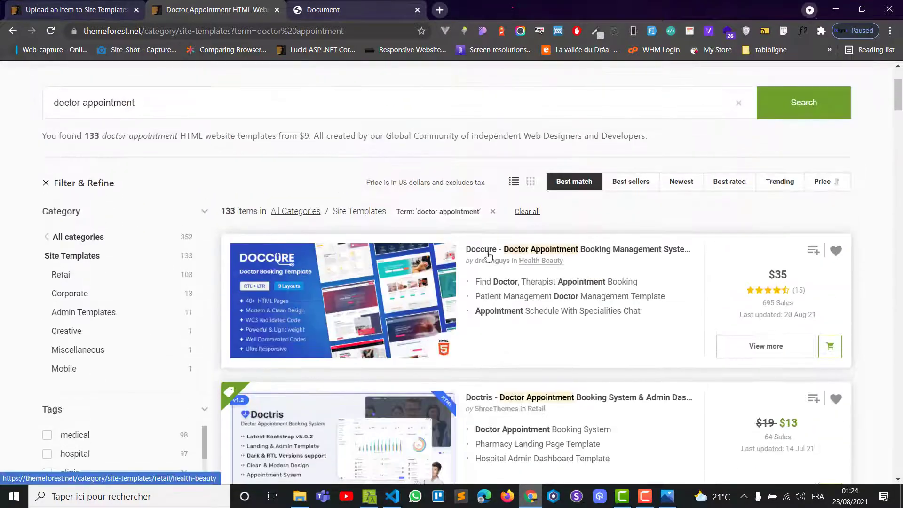
click(531, 181)
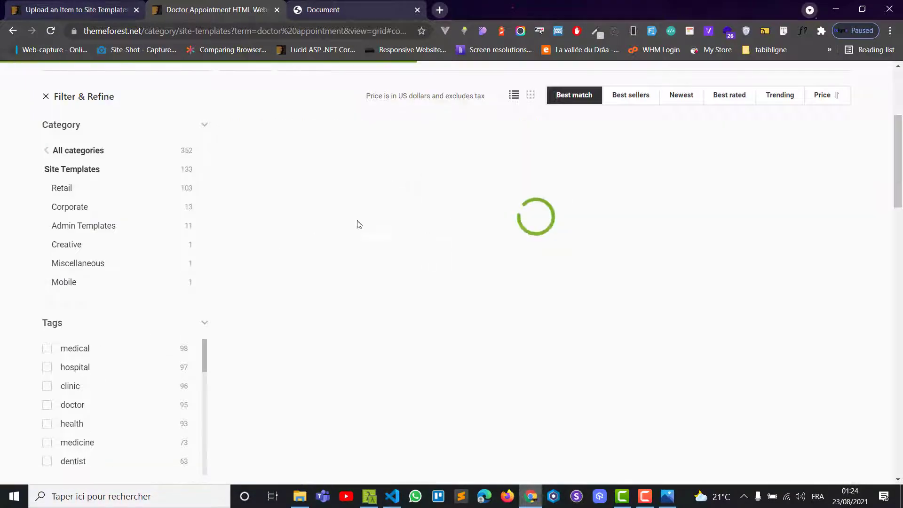
scroll(502, 288, down, 2)
scroll(501, 288, down, 4)
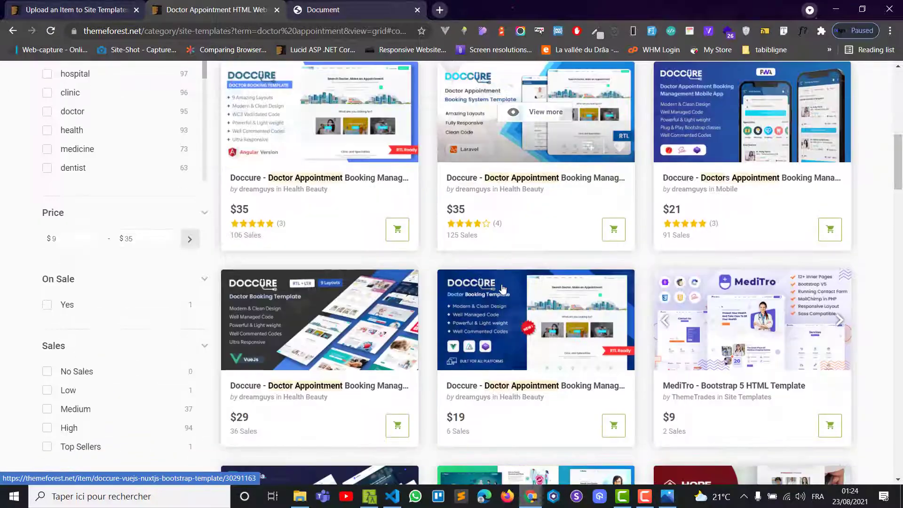
scroll(502, 288, up, 7)
scroll(502, 288, up, 2)
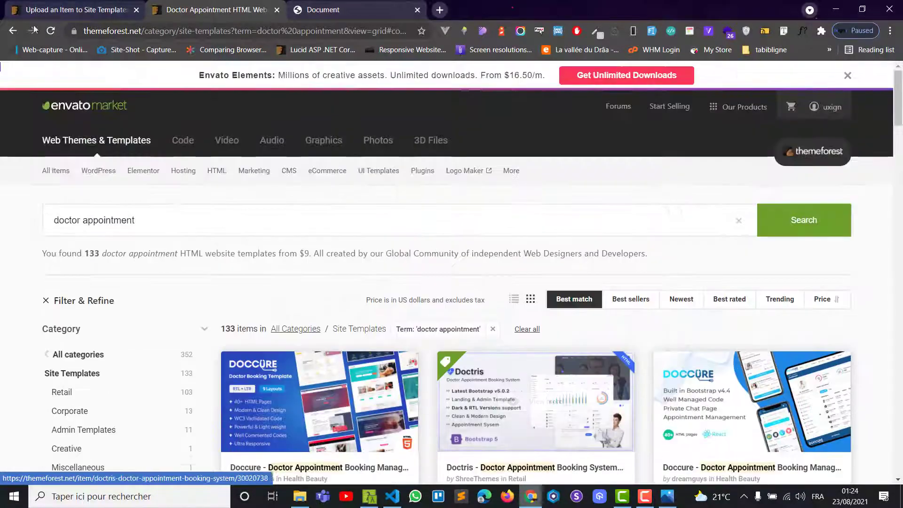
View thumbnail.png from the MyFilles folder, close it, and check the thumbnail requirements in the upload form's Files section
click(75, 9)
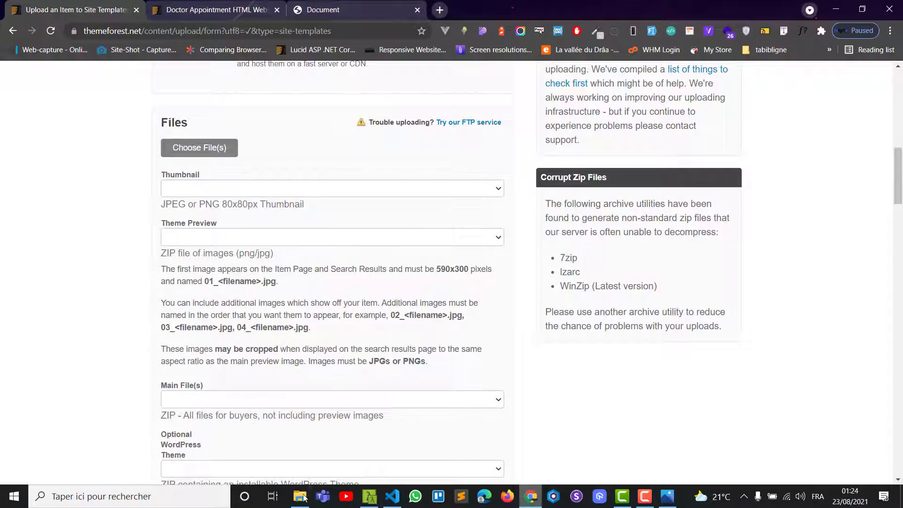
click(300, 496)
double_click(346, 116)
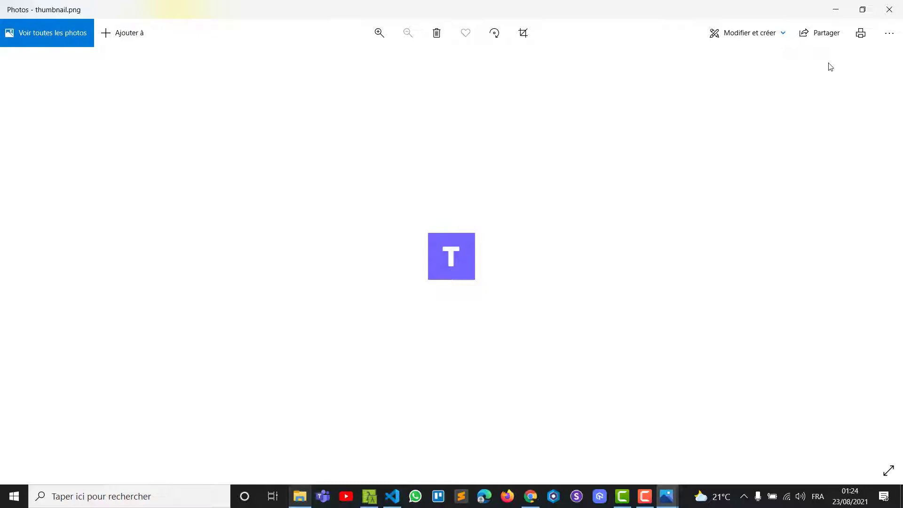
click(889, 9)
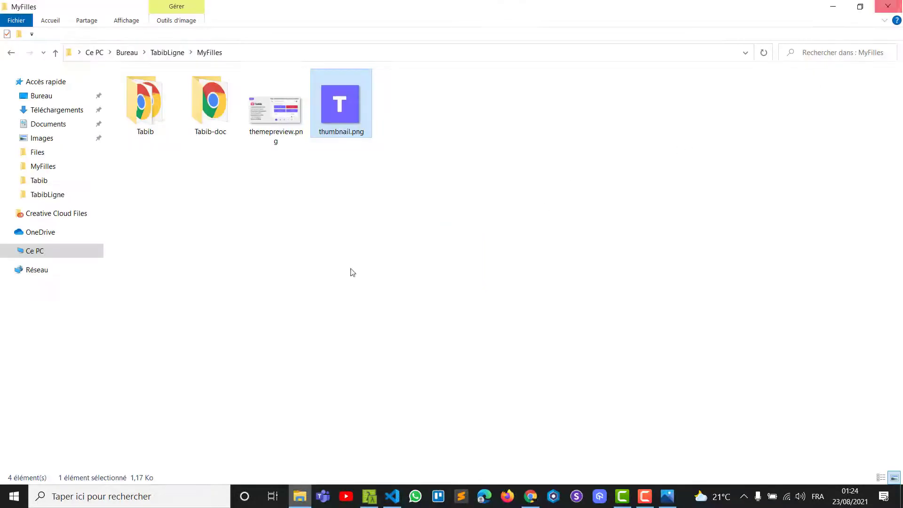
click(531, 497)
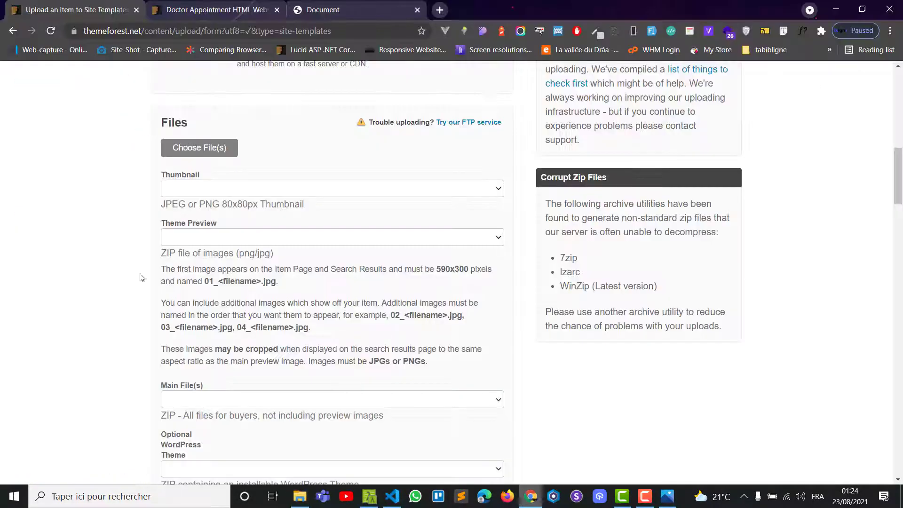
scroll(65, 242, up, 1)
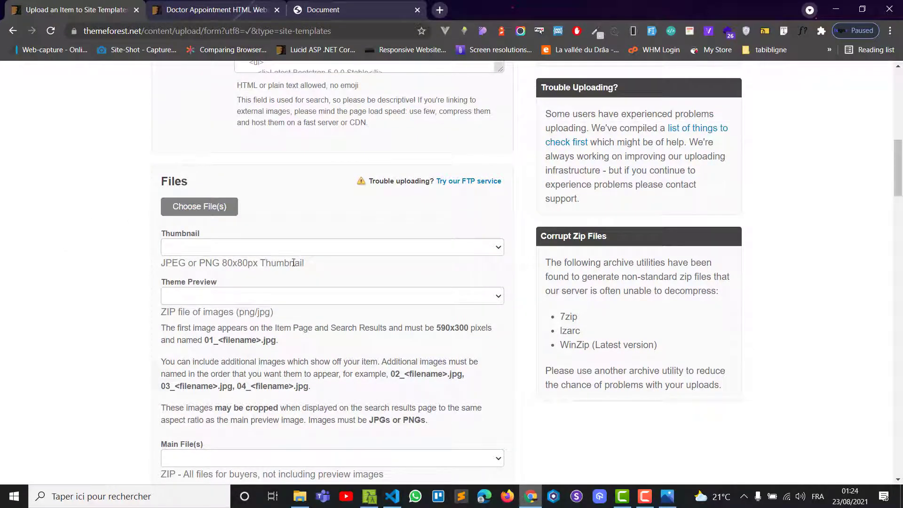
key(alt+Tab)
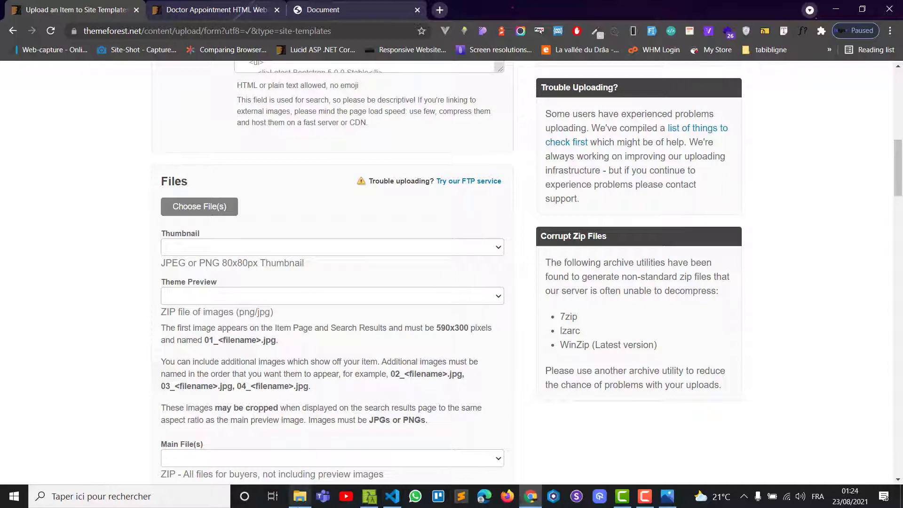
Check the pixel dimensions of thumbnail.png in its file properties and close them
right_click(331, 104)
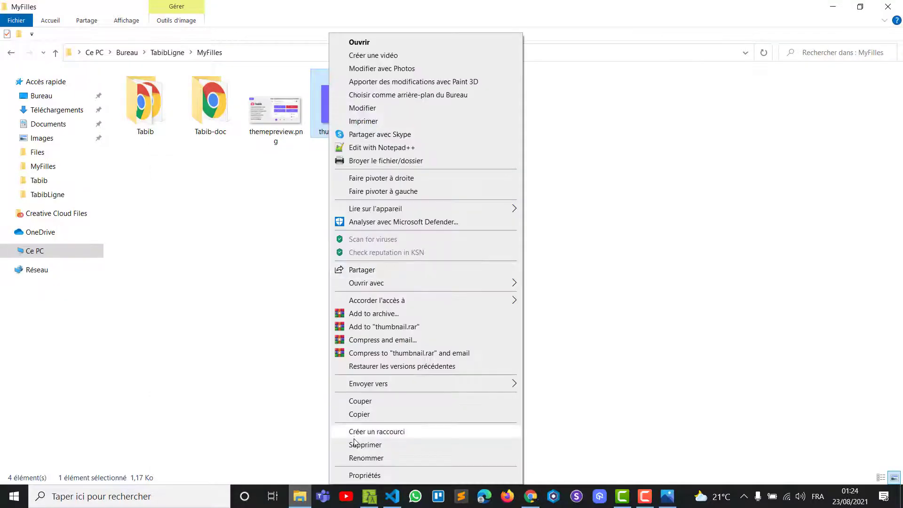
click(351, 474)
click(385, 129)
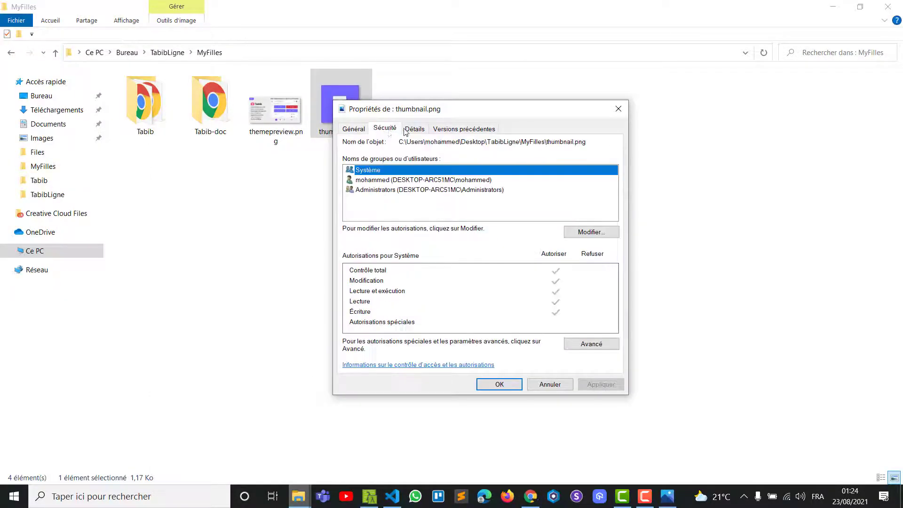
click(414, 129)
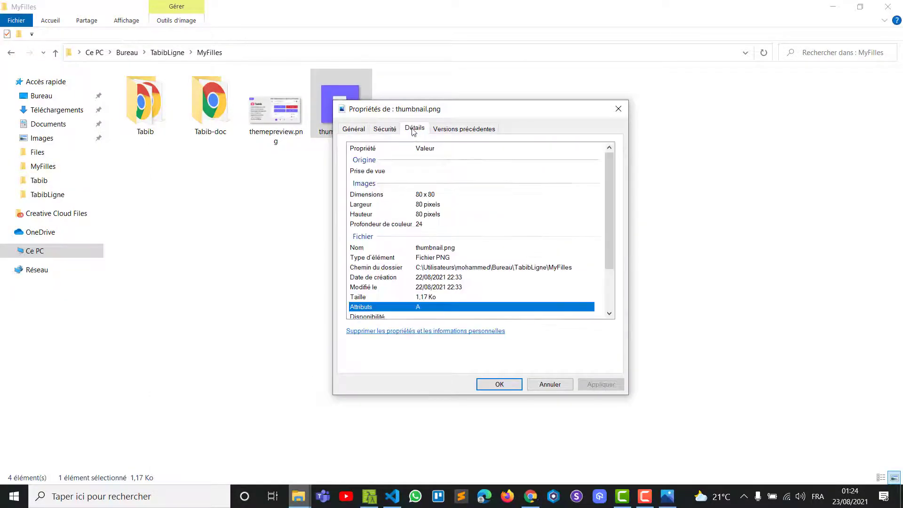
click(619, 108)
Return to the upload form in Chrome and upload thumbnail.png from TabibLigne's MyFilles folder in the Files section
click(530, 497)
click(199, 206)
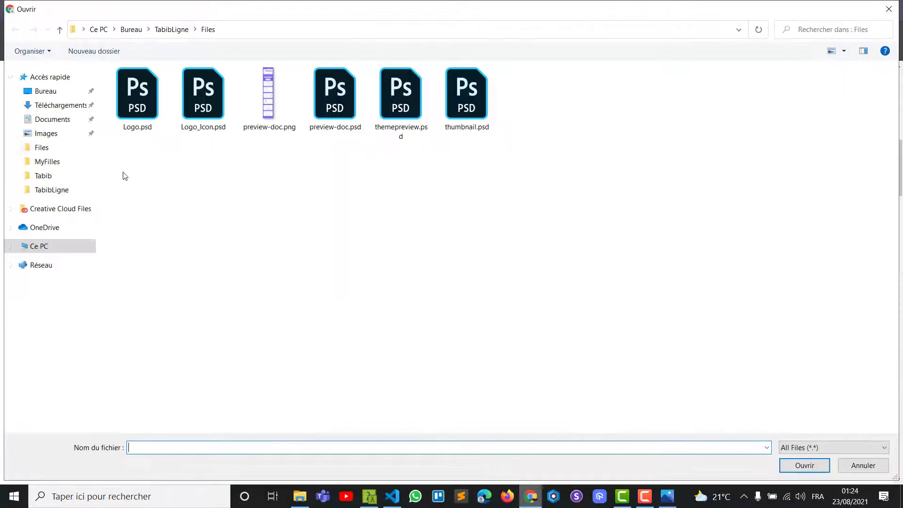
click(172, 29)
double_click(269, 100)
double_click(337, 103)
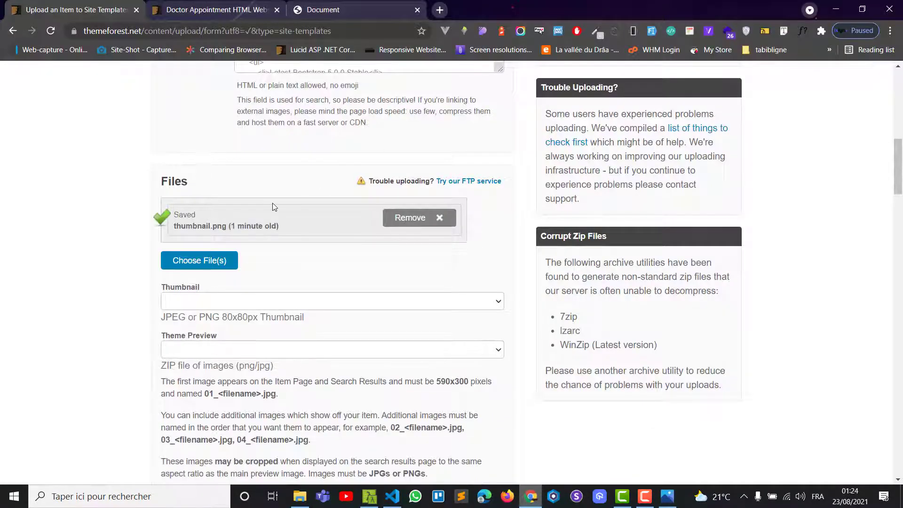
In File Explorer, compress themepreview.png in the MyFilles folder into a ZIP archive named themepreview.zip
scroll(272, 203, down, 1)
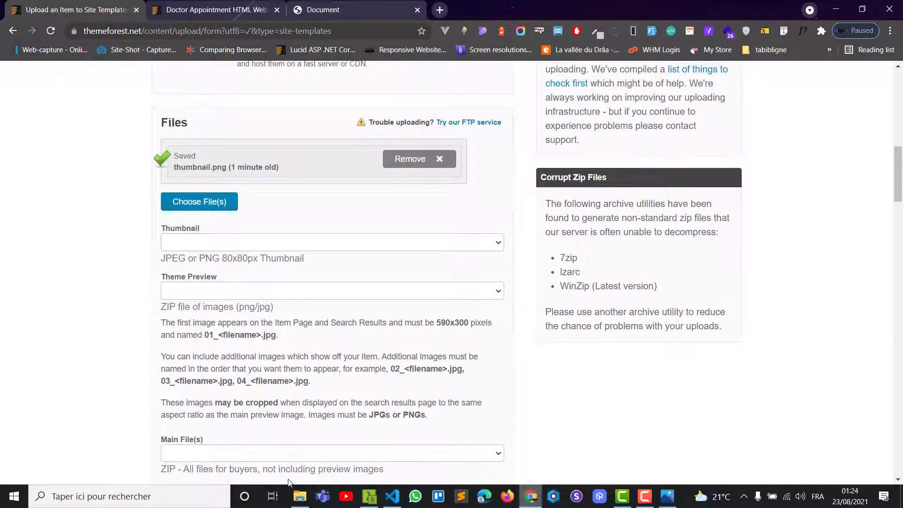
click(300, 497)
click(269, 121)
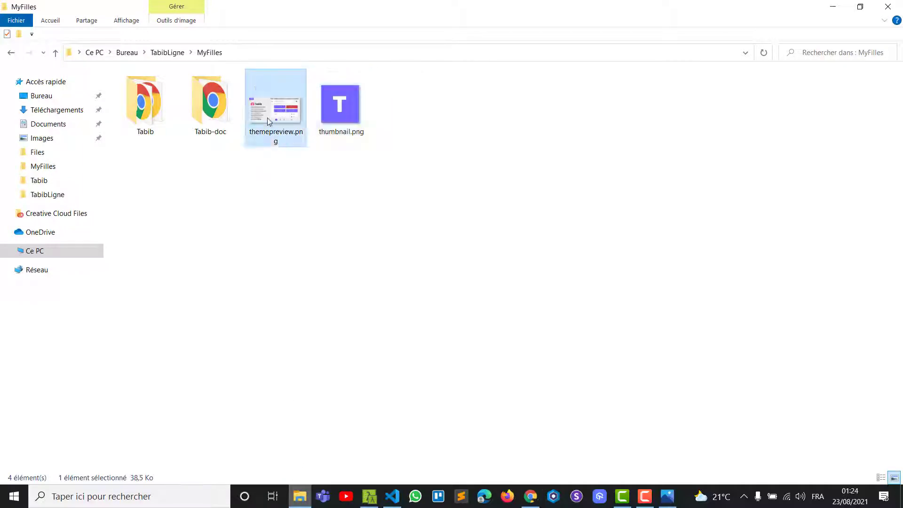
right_click(269, 122)
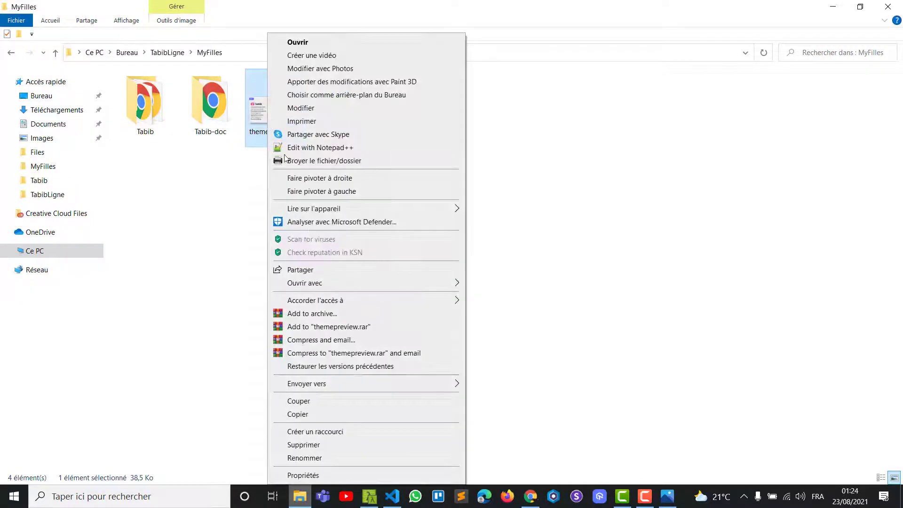
click(324, 314)
click(421, 248)
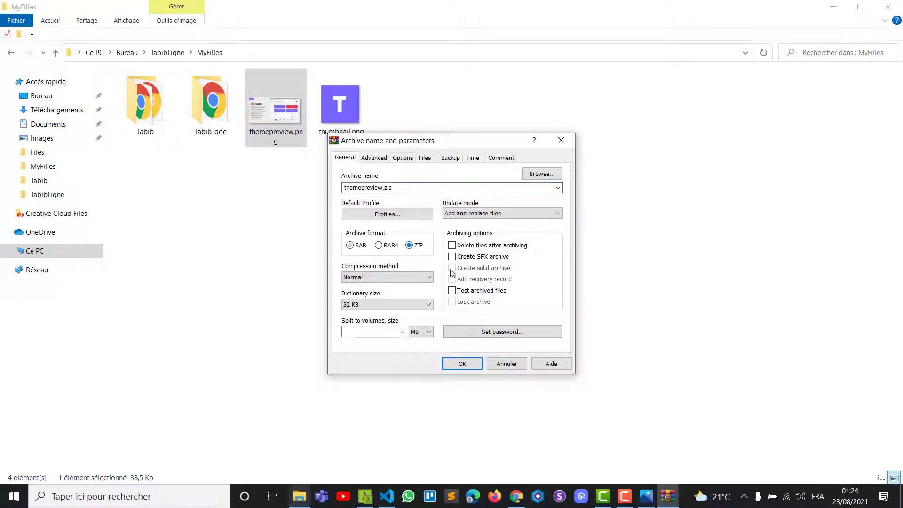
click(463, 364)
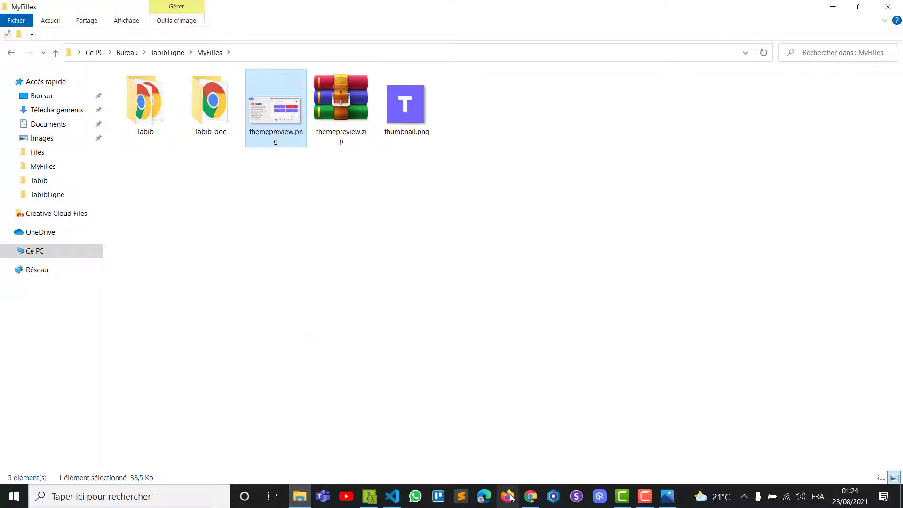
Switch back to Chrome and upload themepreview.zip to the form's Files section
click(531, 496)
click(203, 207)
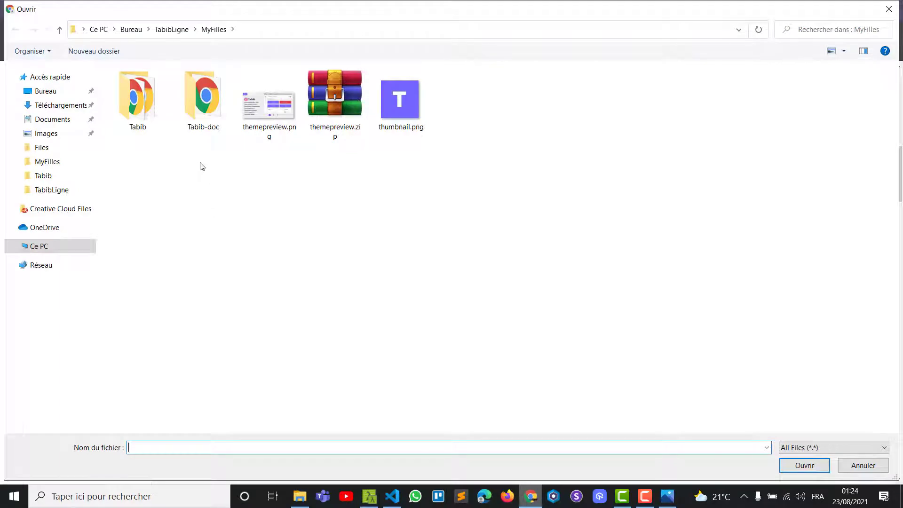
double_click(353, 104)
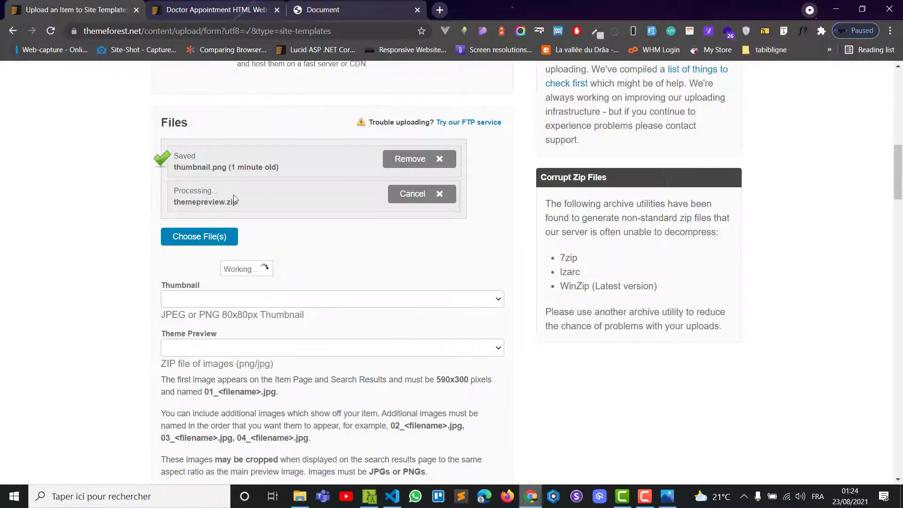
click(745, 498)
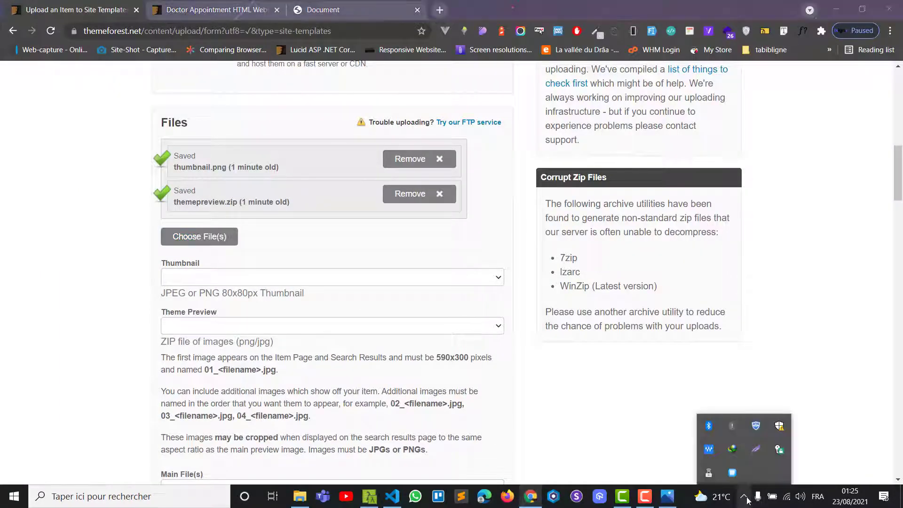
click(745, 497)
click(646, 496)
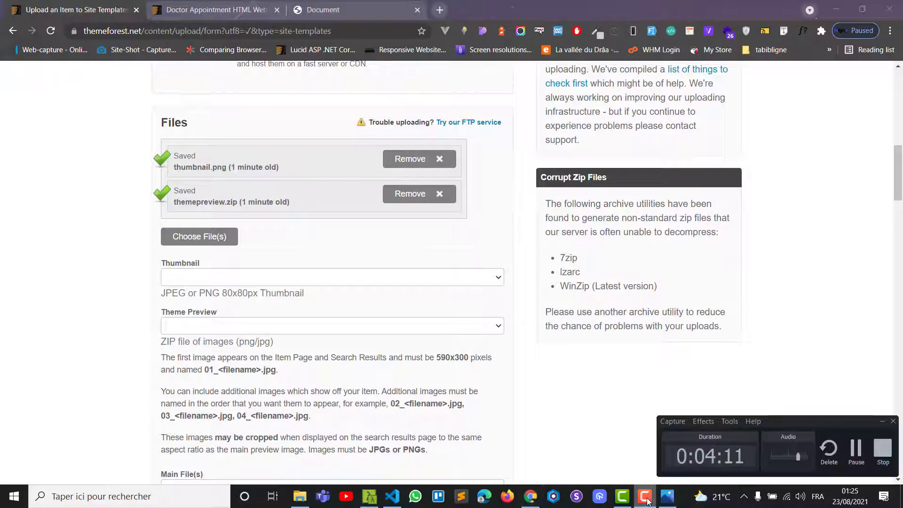
click(647, 502)
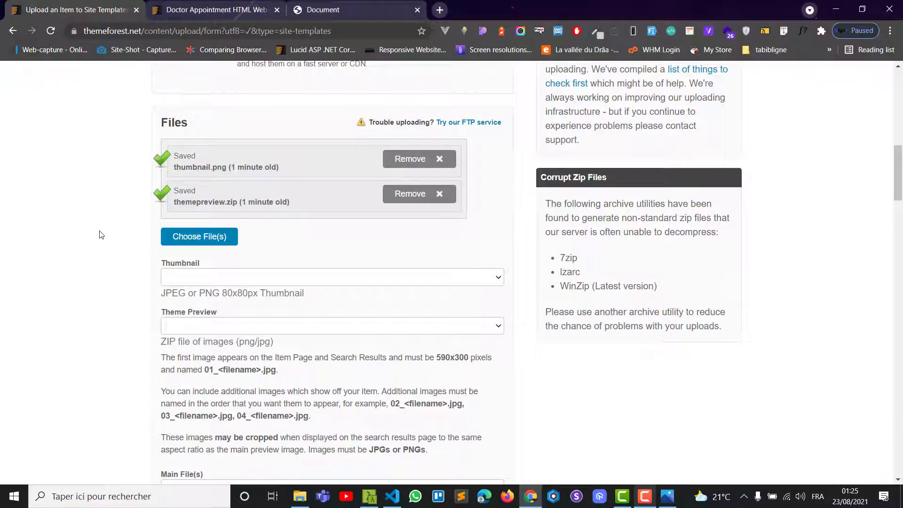
Assign thumbnail.png as the Thumbnail and themepreview.zip as the Theme Preview
scroll(119, 227, down, 1)
scroll(183, 255, up, 1)
click(201, 281)
click(202, 299)
scroll(141, 286, down, 1)
click(189, 270)
click(194, 298)
Check which uploaded files are offered for Main File(s) and leave the field unset
scroll(121, 295, down, 1)
scroll(121, 295, down, 2)
click(187, 251)
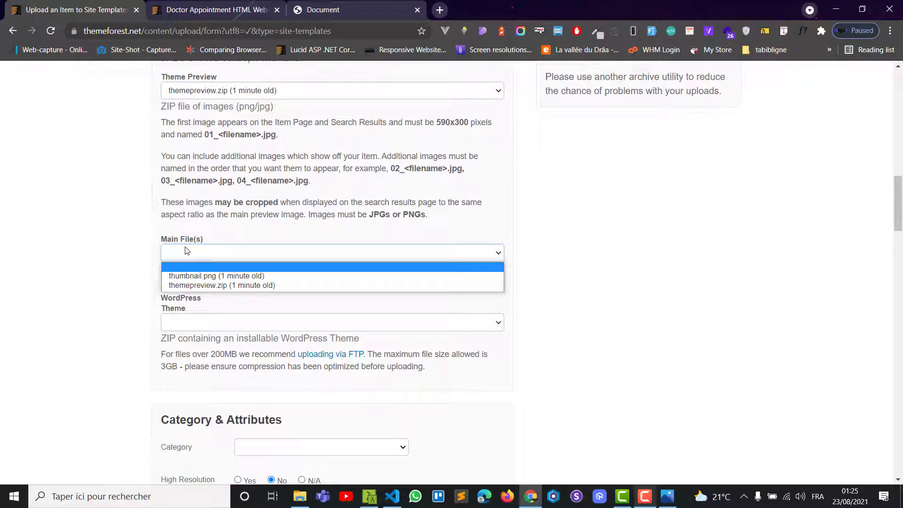
click(186, 252)
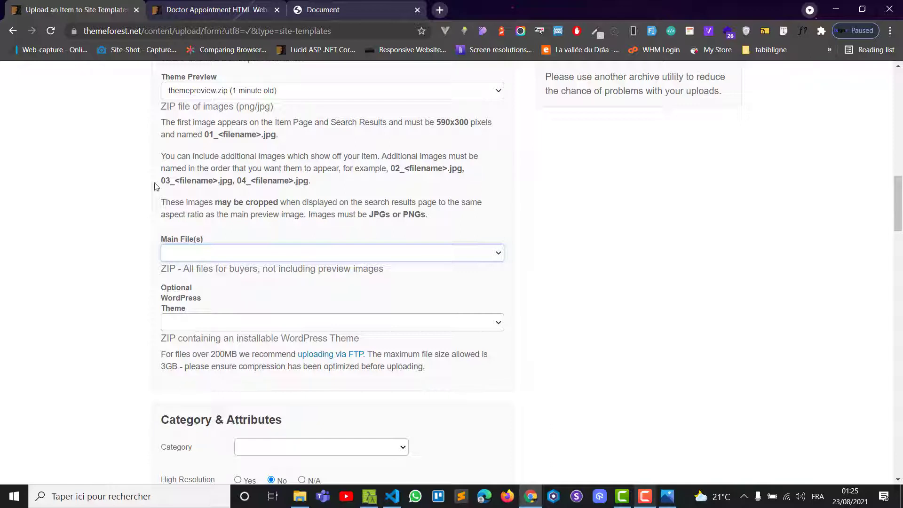
Examine the Tabib folder's HTML pages, assets and images in File Explorer, and go back to MyFilles
click(301, 494)
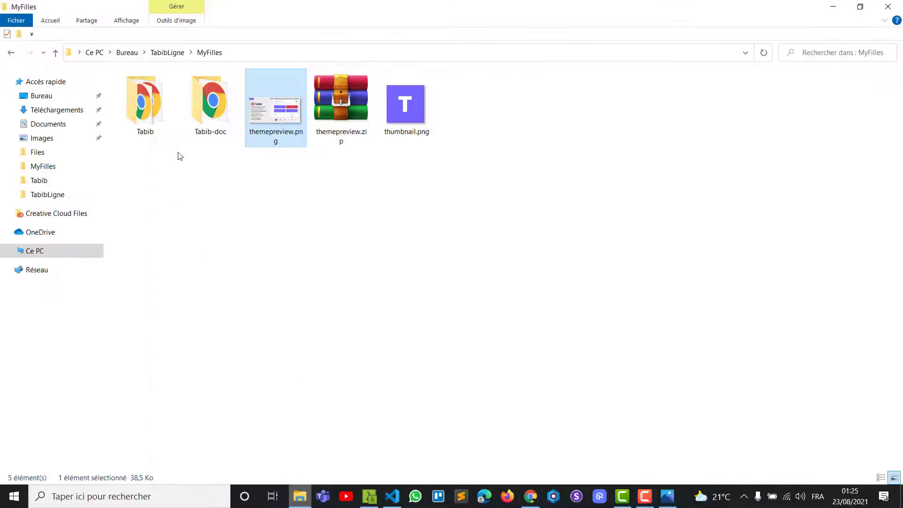
click(204, 199)
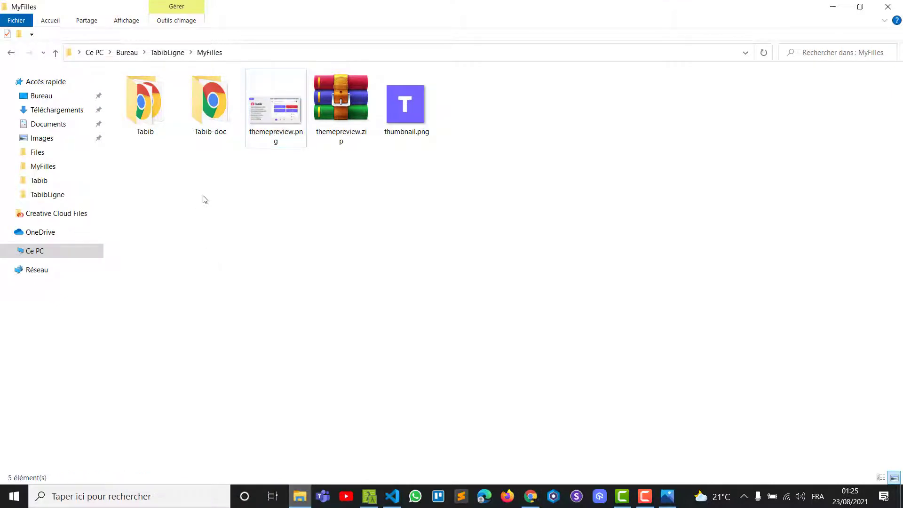
double_click(151, 111)
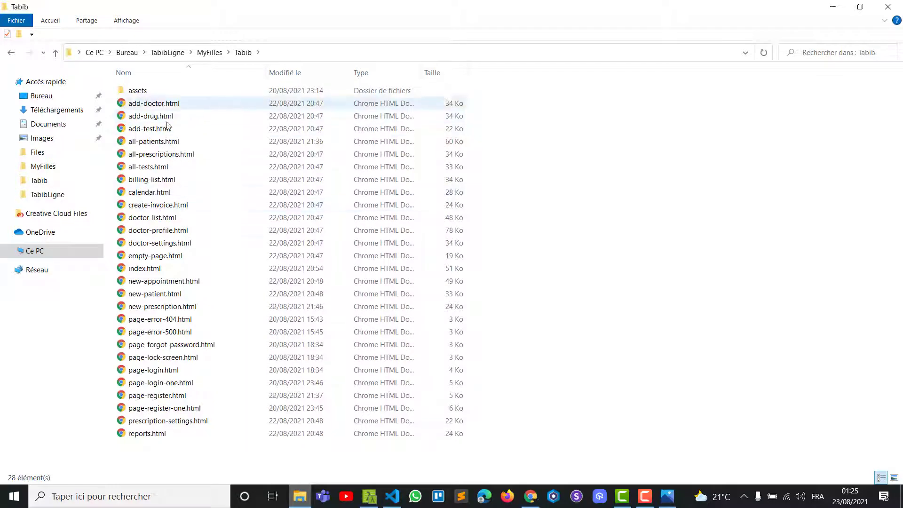
double_click(136, 91)
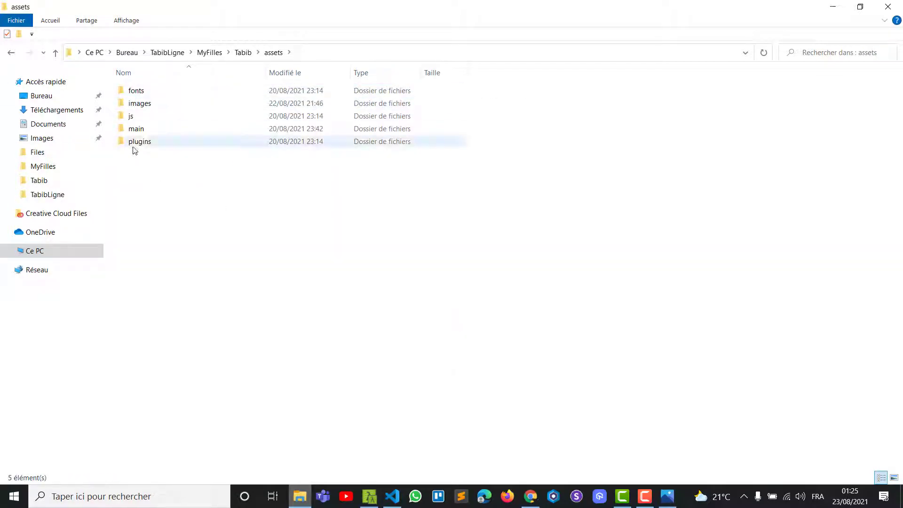
double_click(158, 104)
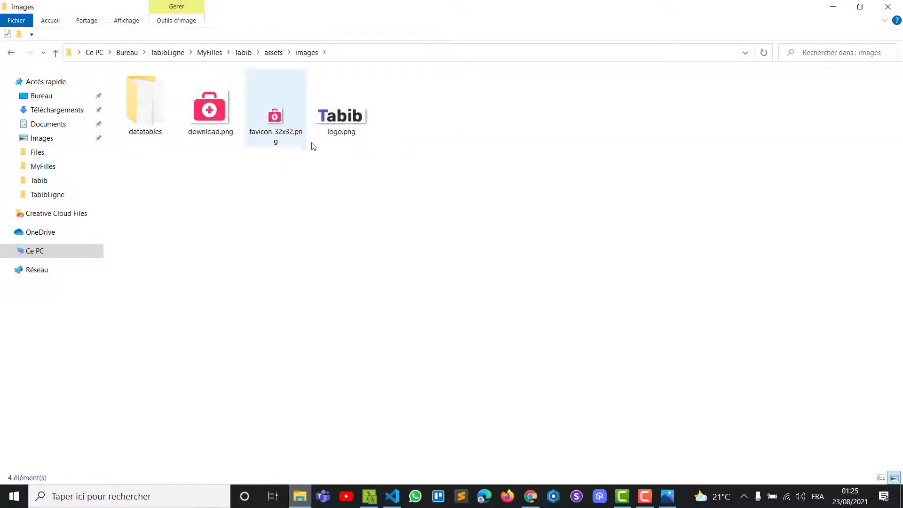
click(9, 53)
click(10, 53)
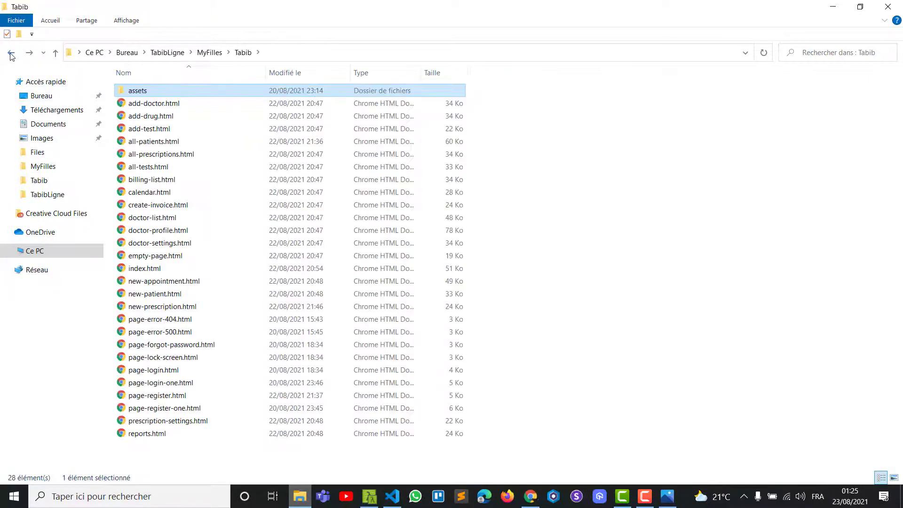
click(10, 53)
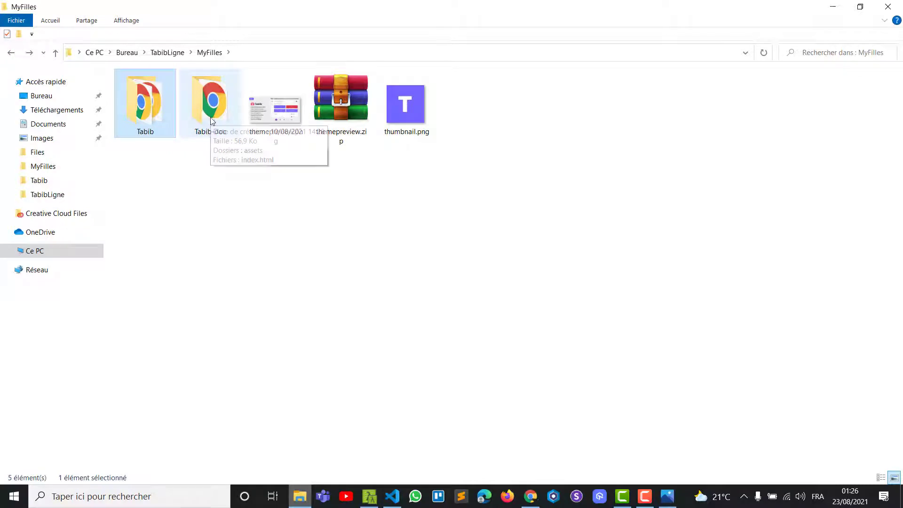
Review the documentation page index.html from the Tabib-doc folder, close it, and go back to MyFilles
double_click(209, 134)
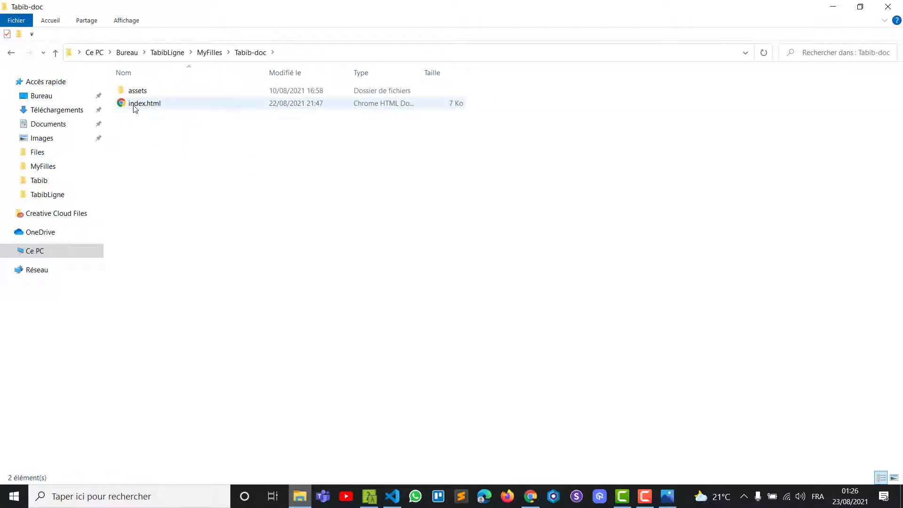
double_click(134, 105)
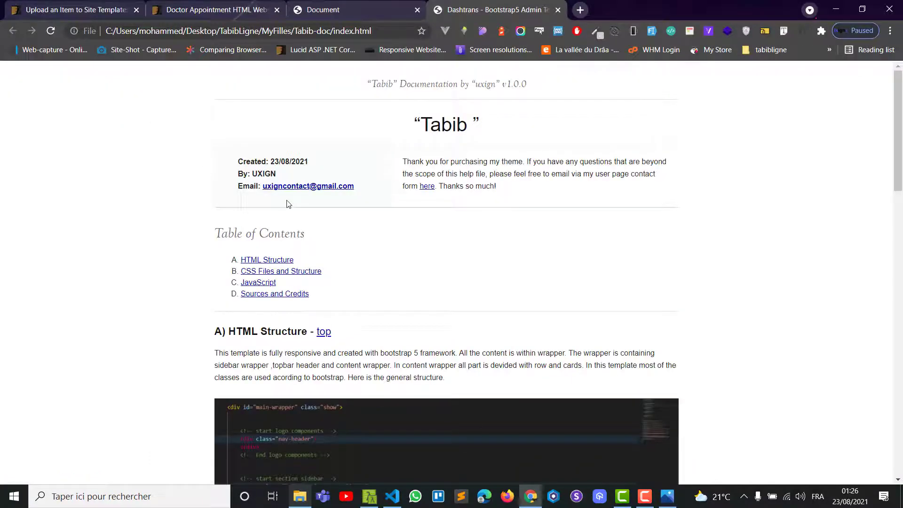
scroll(289, 203, down, 20)
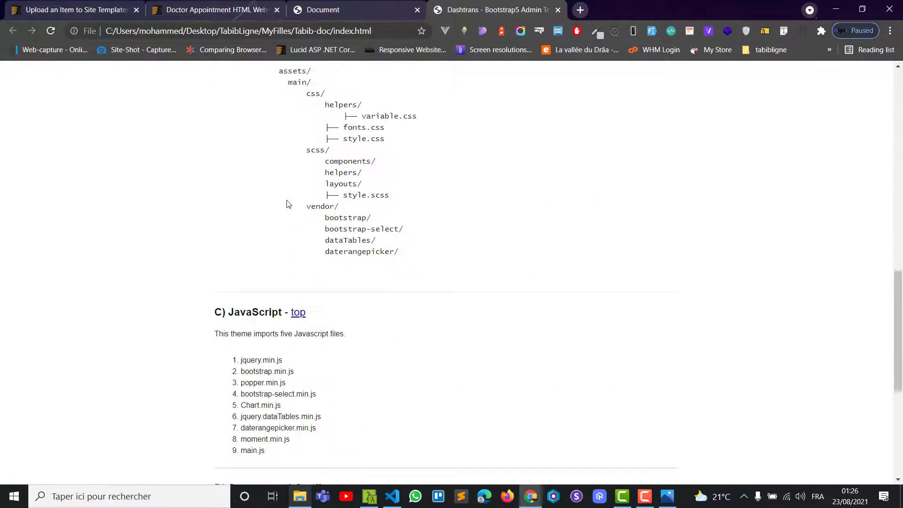
scroll(288, 203, up, 20)
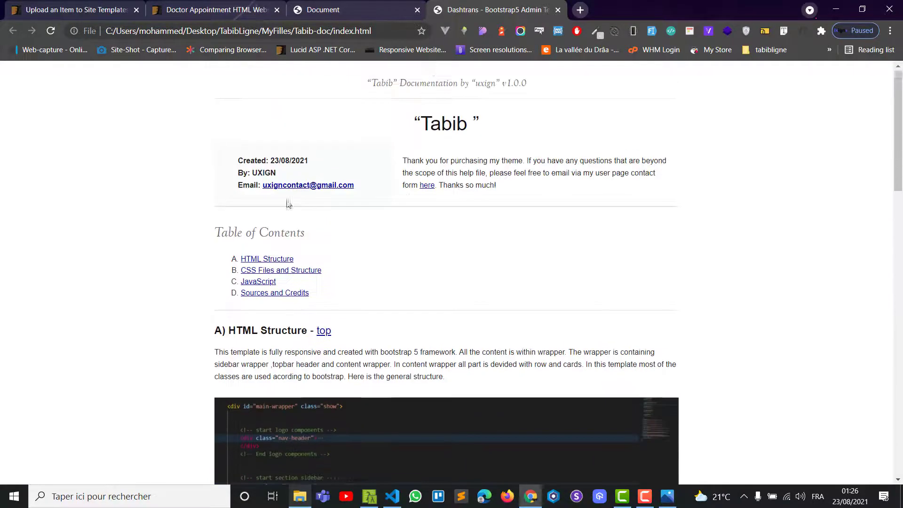
click(558, 10)
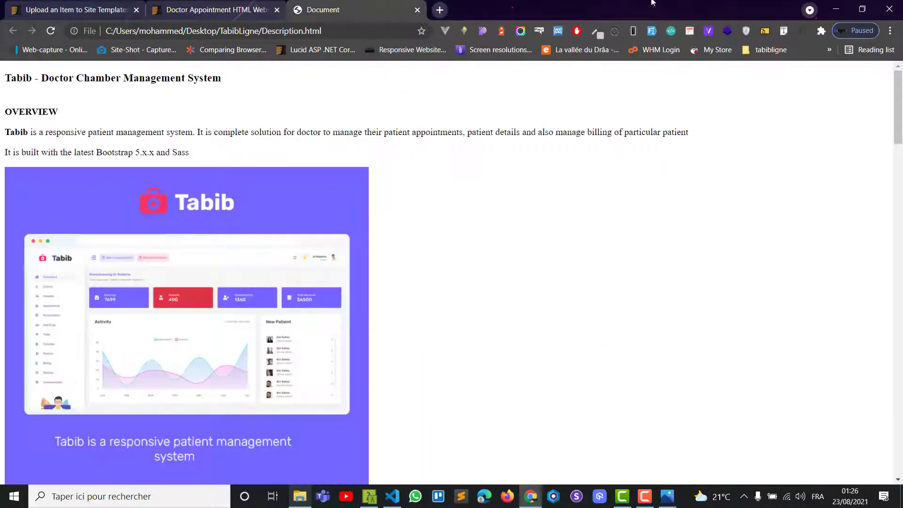
click(836, 9)
key(alt+Tab)
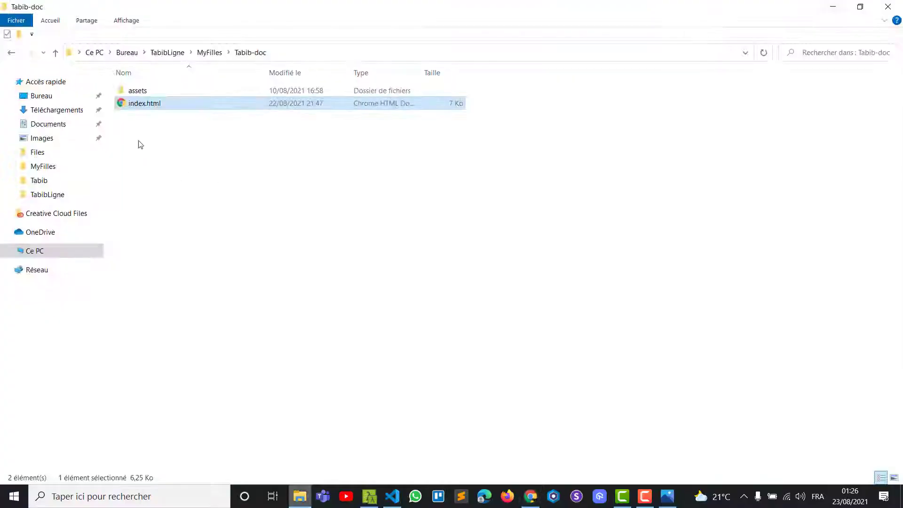
click(9, 54)
Compress the Tabib and Tabib-doc folders together into a ZIP archive named MyFilles.zip
click(146, 113)
ctrl+click(213, 126)
drag(221, 181, 137, 103)
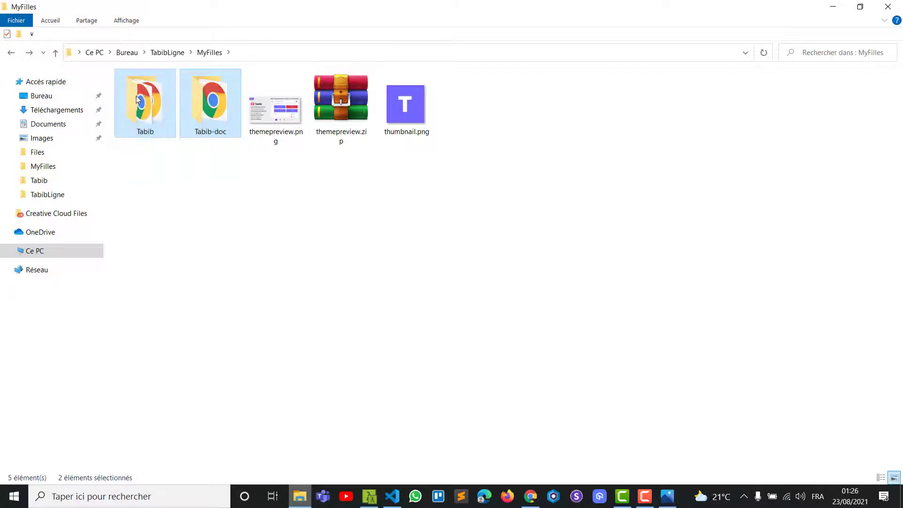
right_click(136, 99)
click(177, 232)
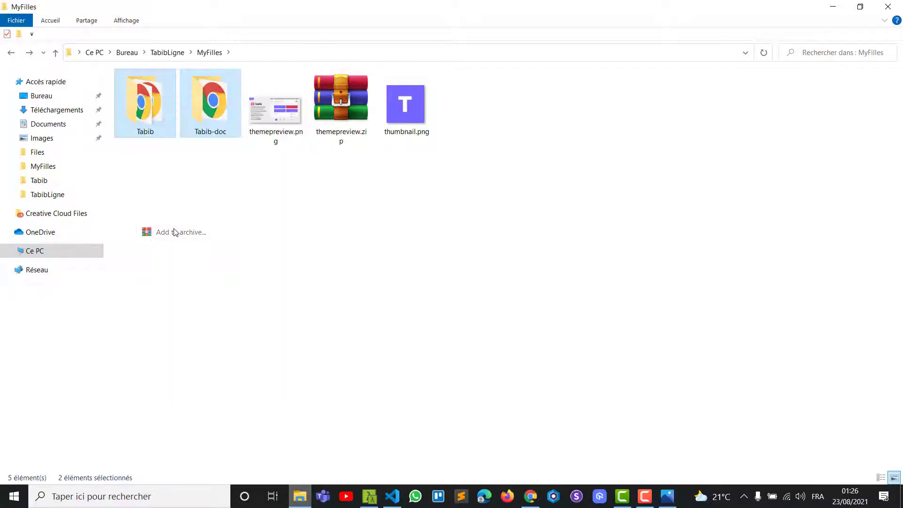
click(409, 245)
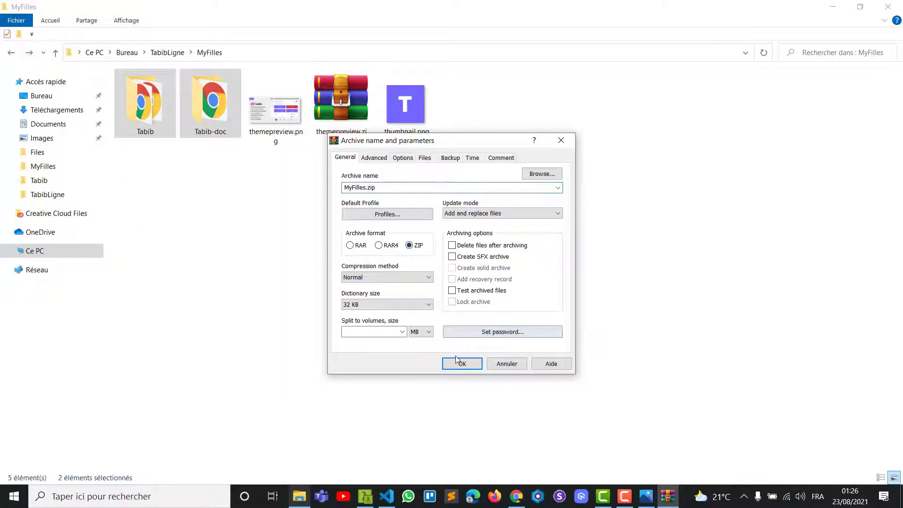
click(462, 364)
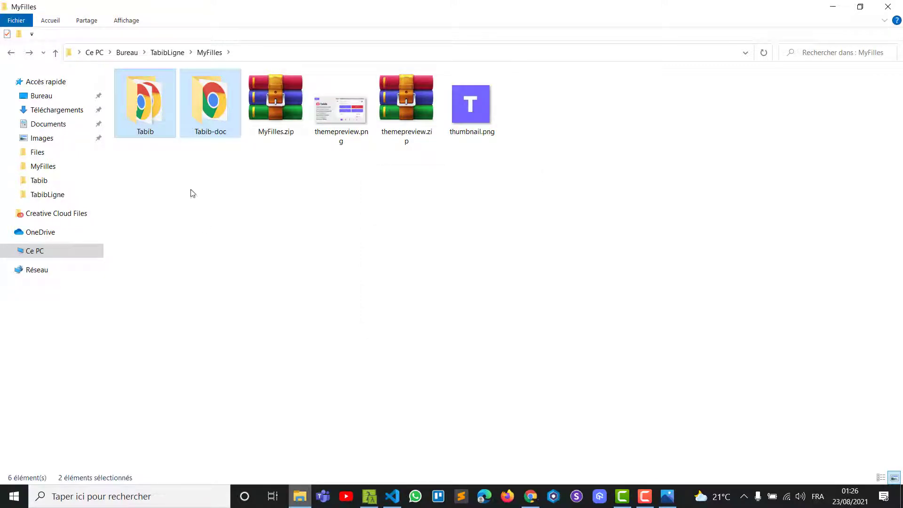
click(283, 116)
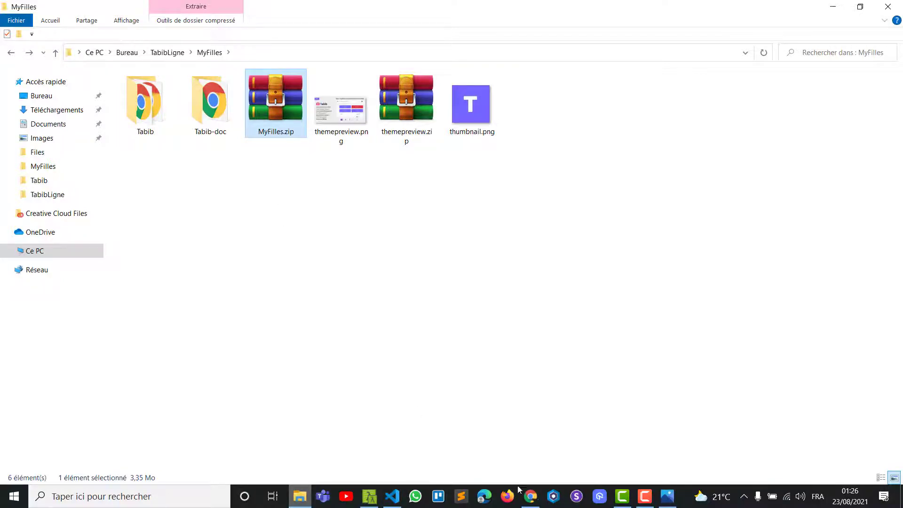
Switch to Chrome and upload MyFilles.zip in the Files section of the Site Templates upload form
click(530, 496)
click(185, 11)
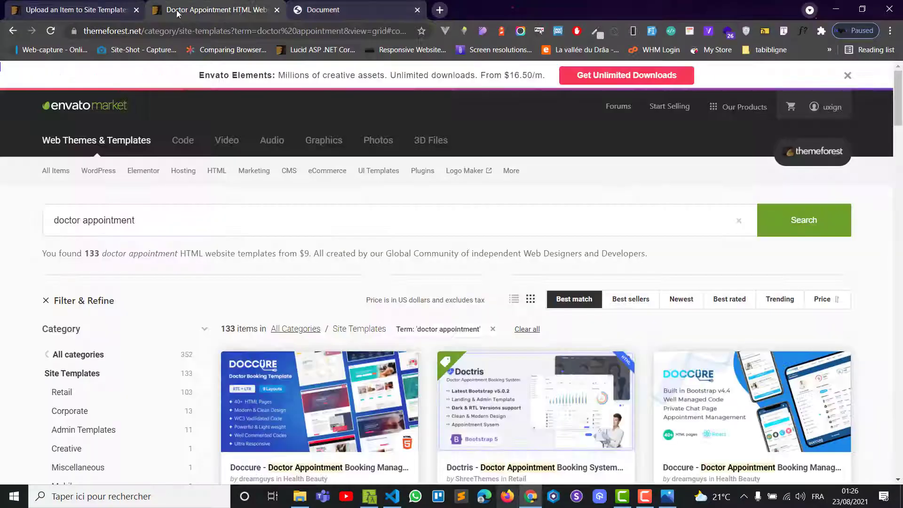
click(128, 10)
click(196, 252)
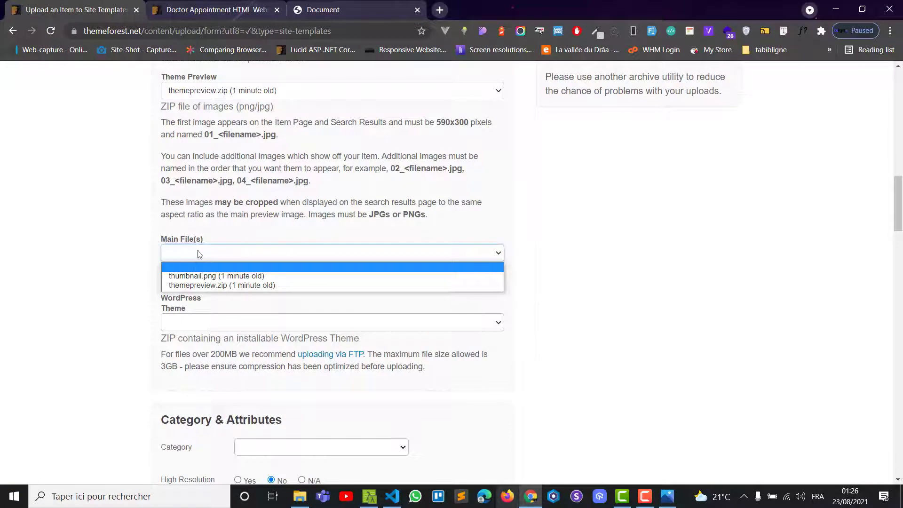
click(113, 239)
scroll(113, 239, up, 2)
scroll(113, 239, up, 2)
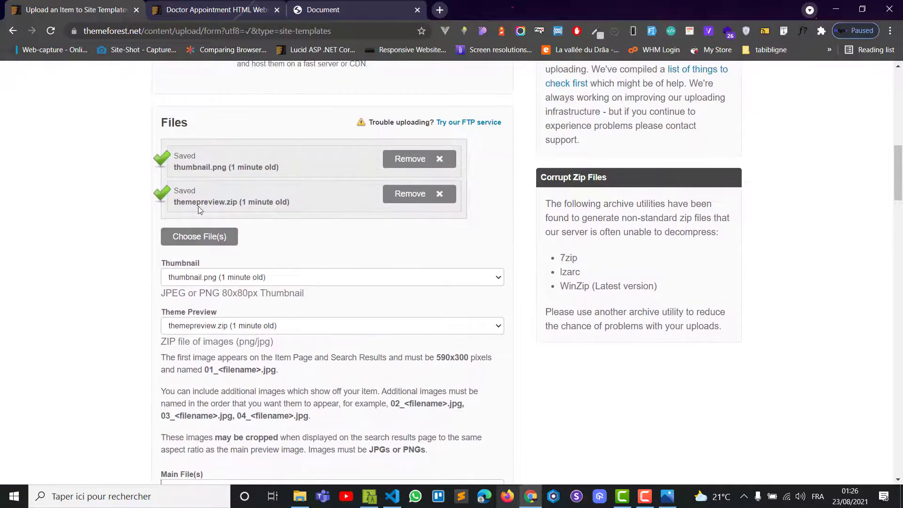
click(200, 235)
double_click(269, 94)
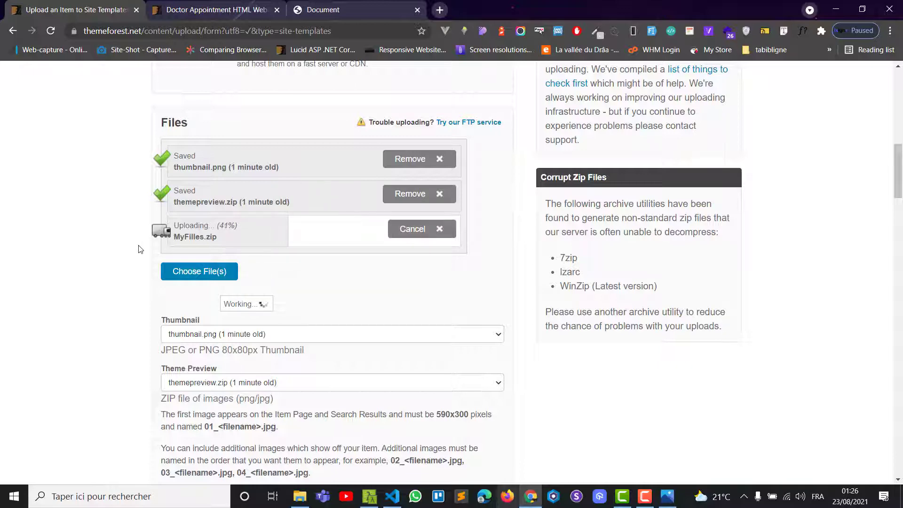
Set the item's category to Admin Templates and High Resolution to Yes
scroll(138, 249, down, 10)
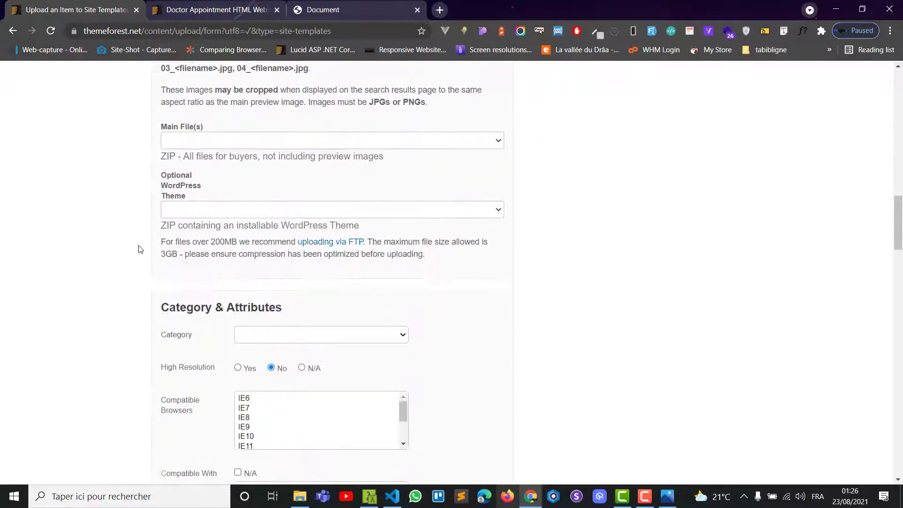
click(279, 269)
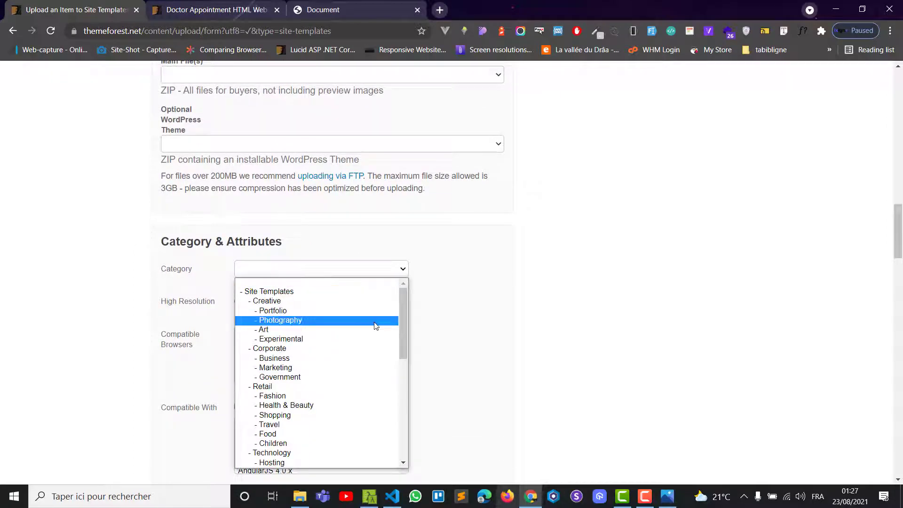
drag(405, 302, 407, 406)
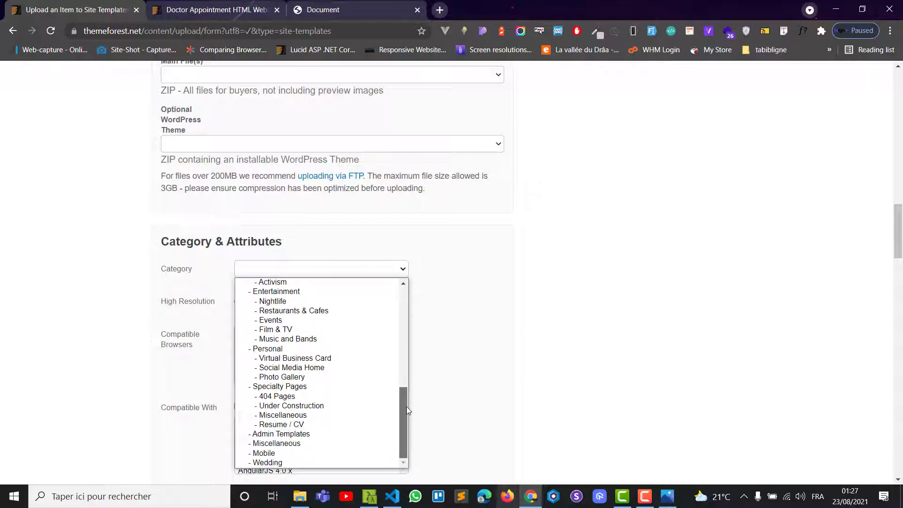
click(301, 434)
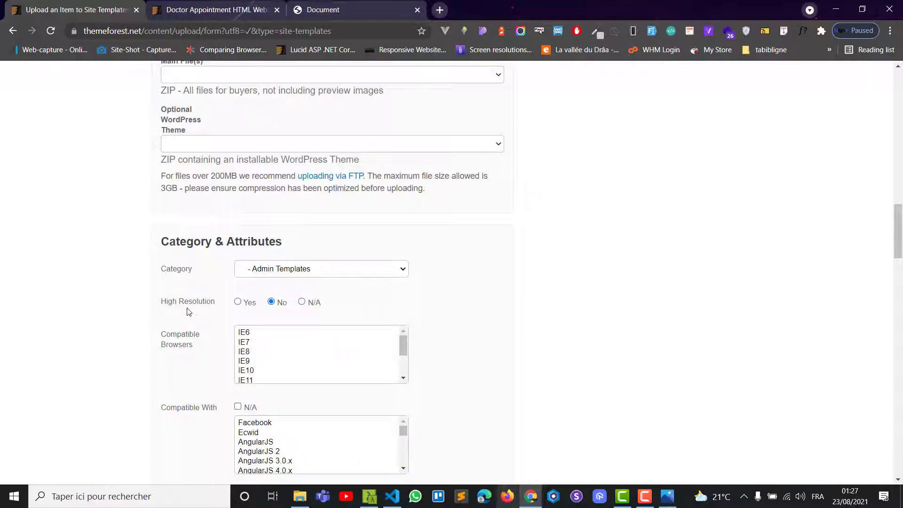
click(238, 301)
Select Firefox, Safari, Opera, Chrome and Edge as the compatible browsers
scroll(163, 302, down, 1)
scroll(279, 299, down, 2)
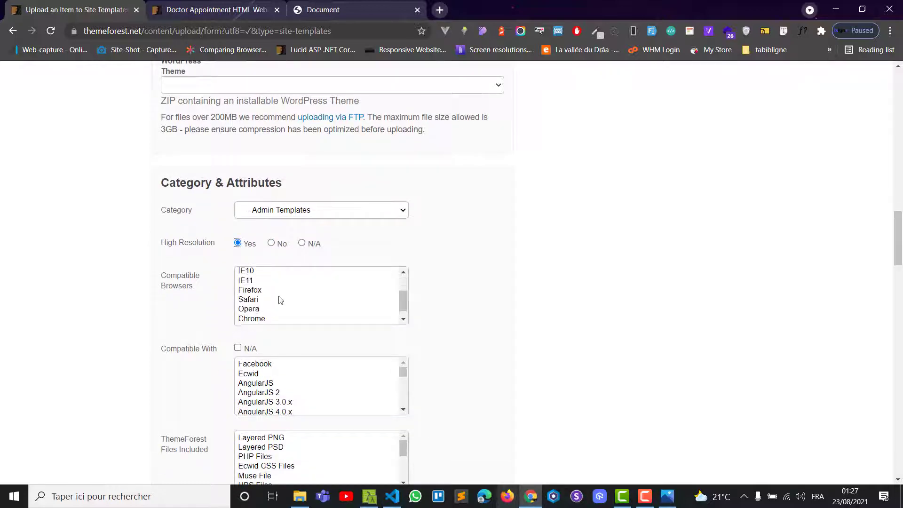
drag(267, 282, 516, 312)
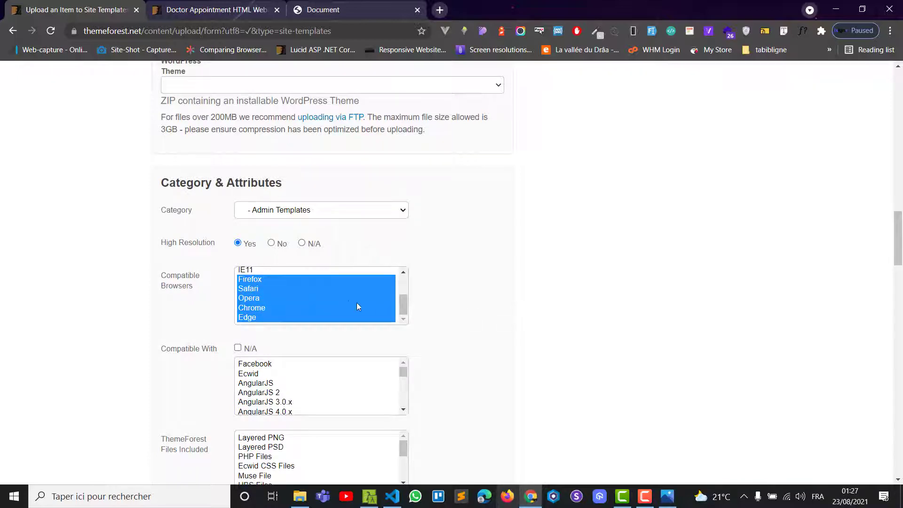
scroll(308, 304, up, 2)
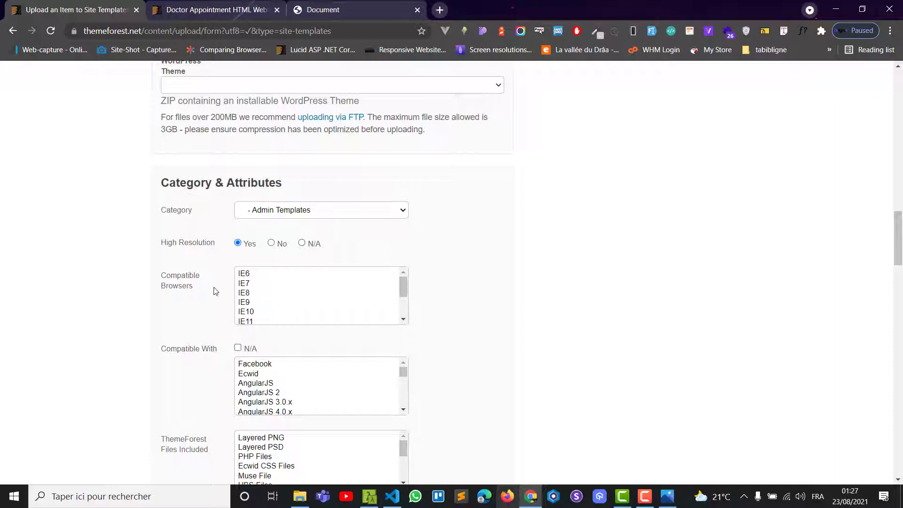
Select the Bootstrap versions from 3.x through 2.0 under Compatible With, leaving N/A unchecked
scroll(213, 282, down, 1)
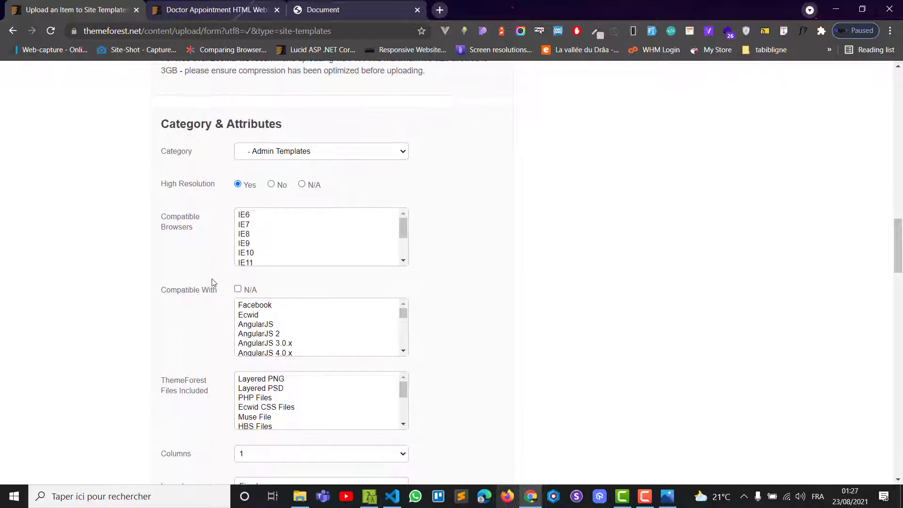
scroll(154, 298, down, 1)
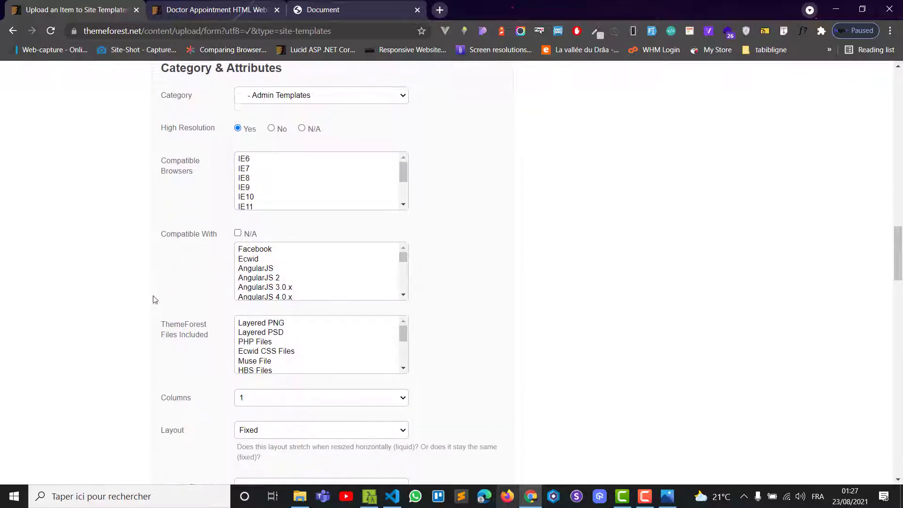
click(238, 230)
click(237, 231)
scroll(268, 261, down, 2)
scroll(276, 273, up, 1)
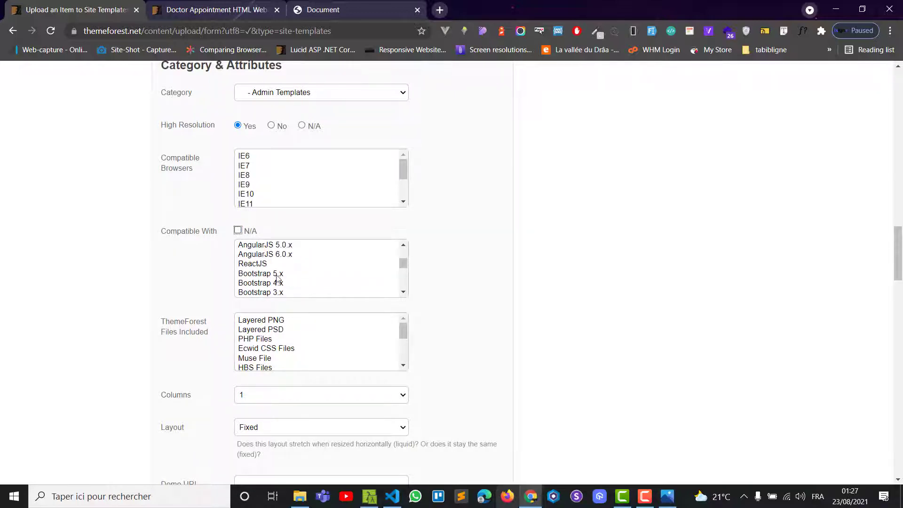
click(277, 277)
ctrl+click(291, 285)
ctrl+click(285, 292)
scroll(296, 278, down, 2)
scroll(310, 273, down, 2)
shift+click(278, 266)
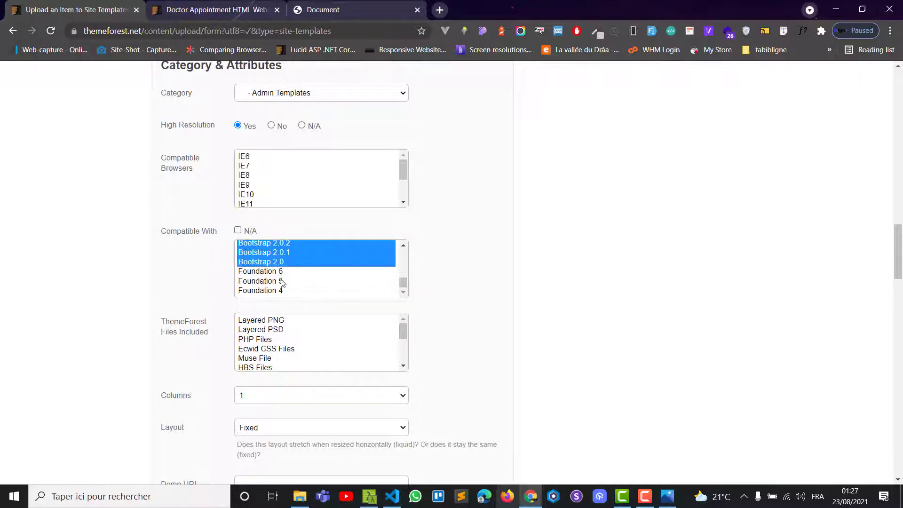
Add Bootstrap 4.x and Bootstrap 5.x to the Compatible With selection and review the list
scroll(278, 290, up, 4)
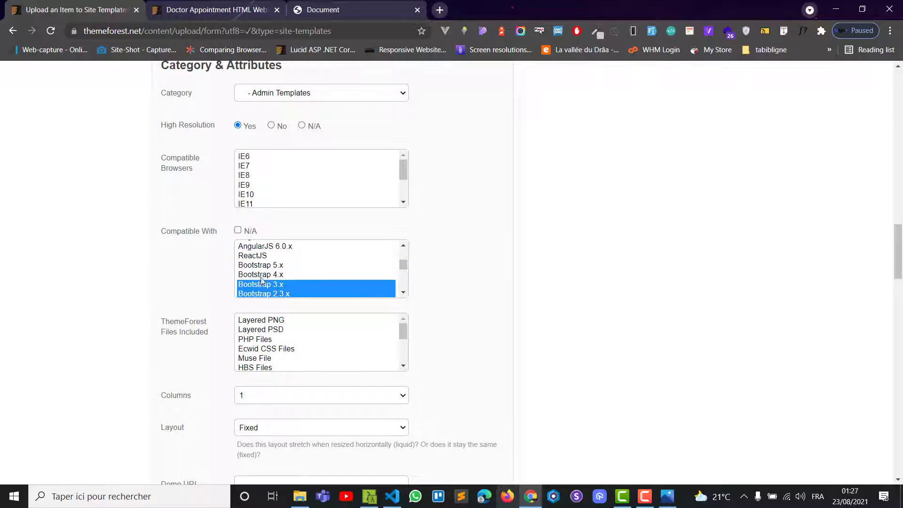
shift+click(267, 275)
shift+click(283, 266)
scroll(275, 276, up, 2)
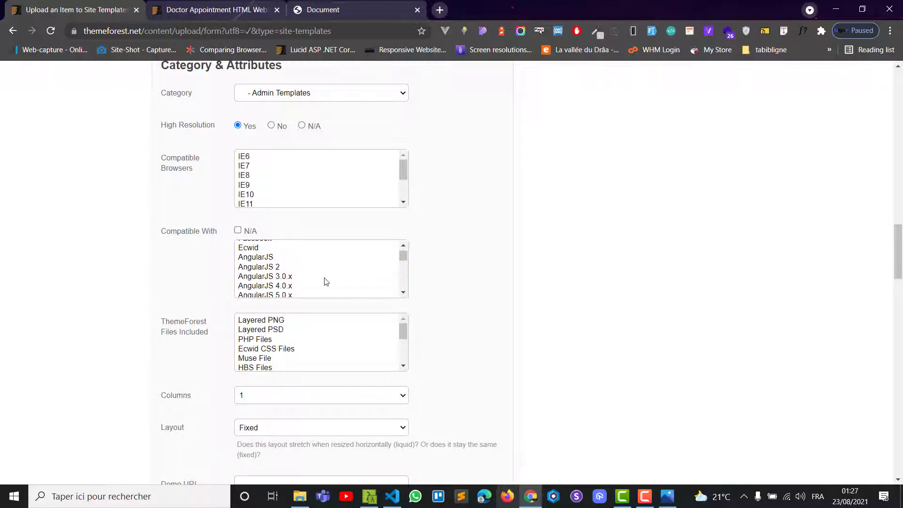
scroll(325, 280, up, 1)
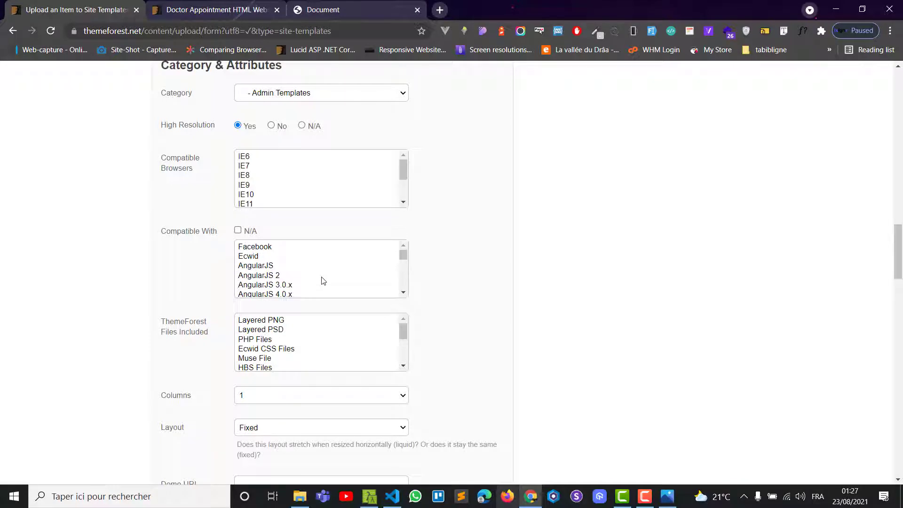
scroll(321, 278, down, 5)
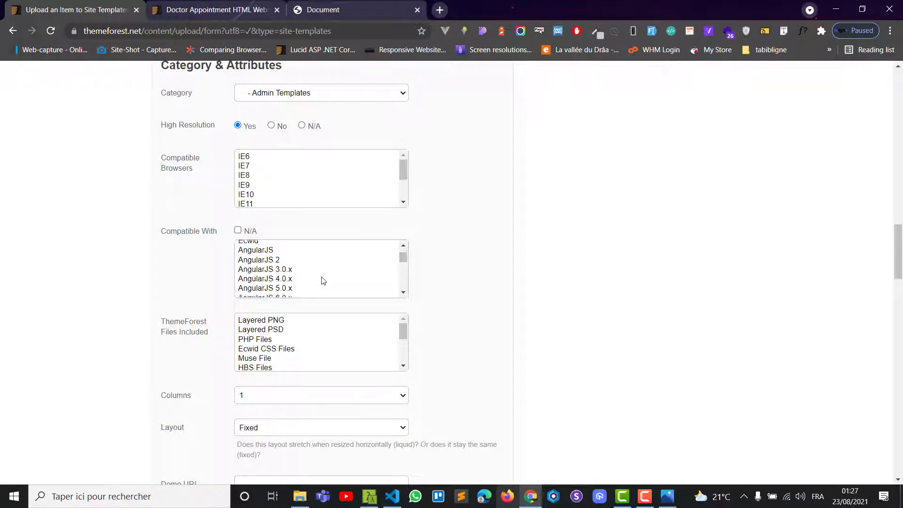
Mark JS Files and SCSS Files among the ThemeForest Files Included and look through the rest of the list for others
scroll(448, 294, down, 1)
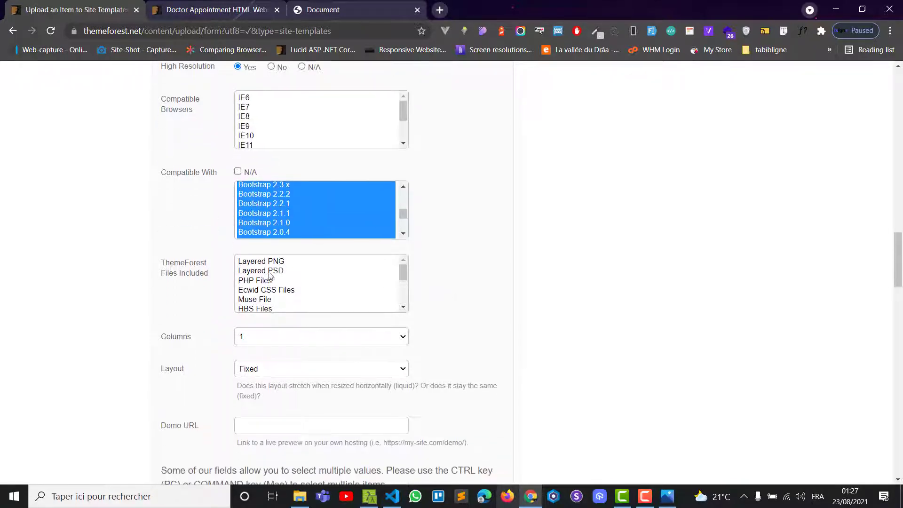
drag(404, 271, 403, 296)
click(255, 298)
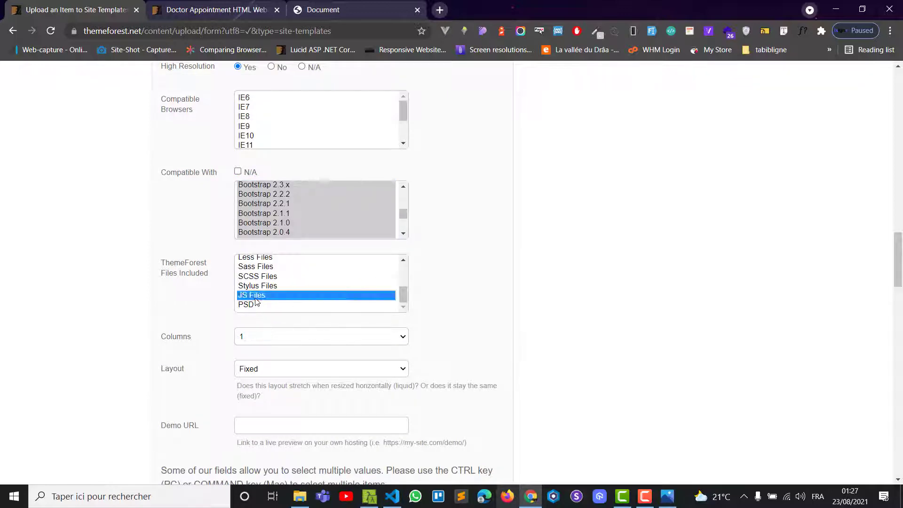
ctrl+click(262, 278)
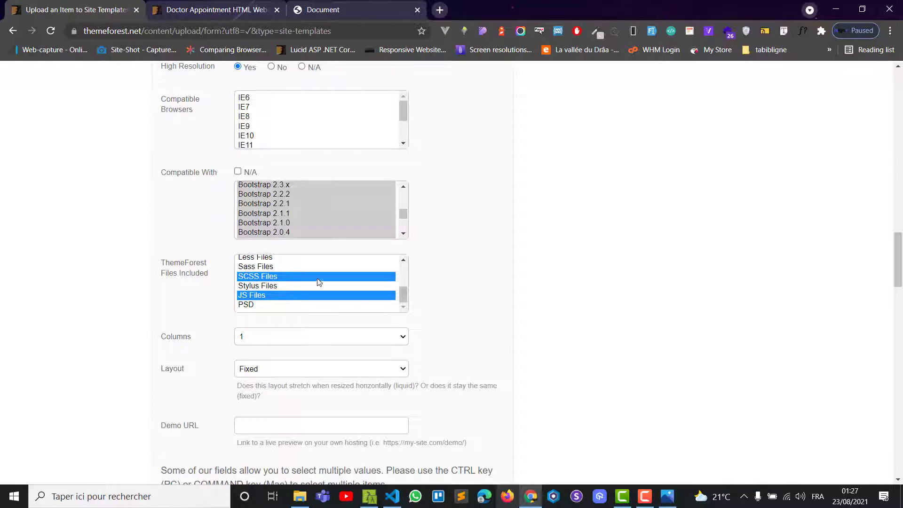
drag(403, 295, 405, 269)
ctrl+click(264, 279)
ctrl+click(263, 269)
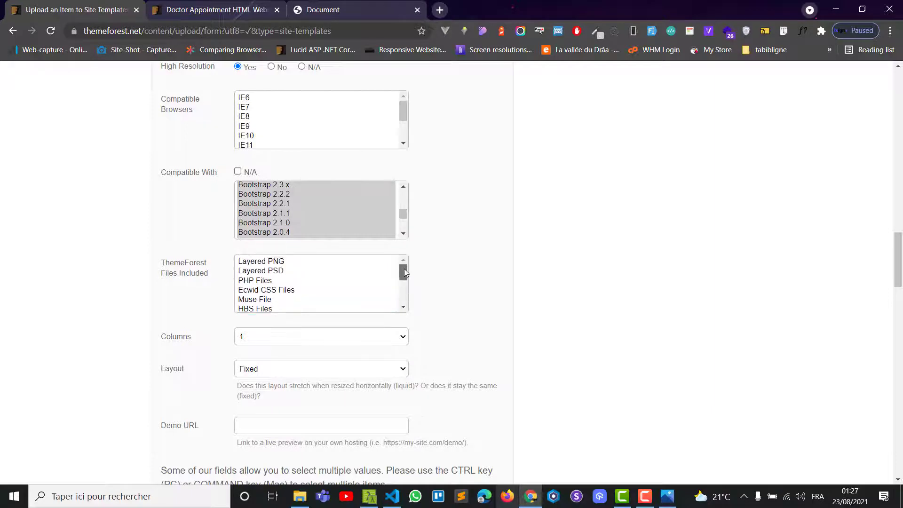
Set Columns to 4+ and Layout to Responsive
scroll(211, 272, down, 1)
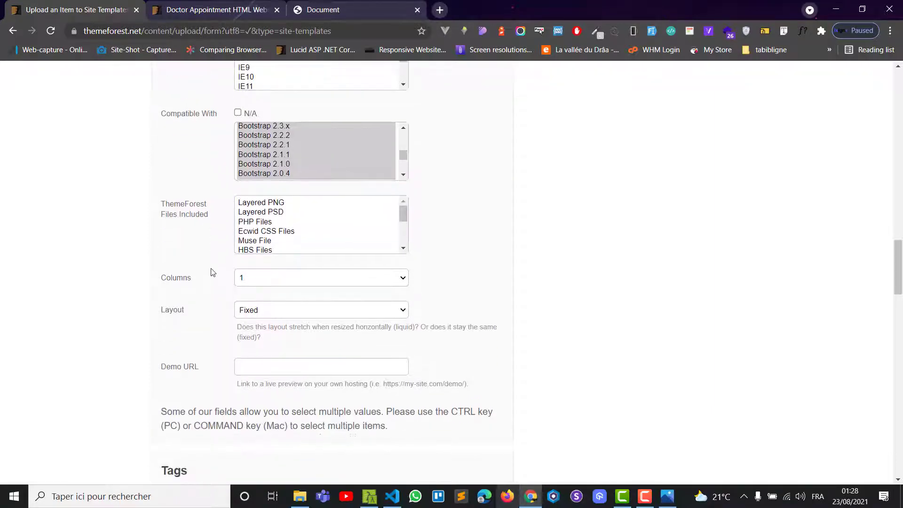
click(270, 281)
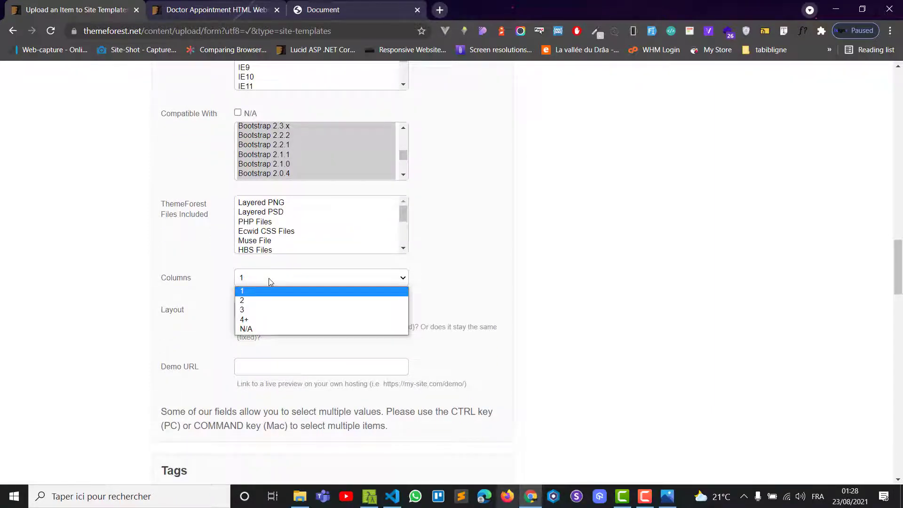
click(259, 320)
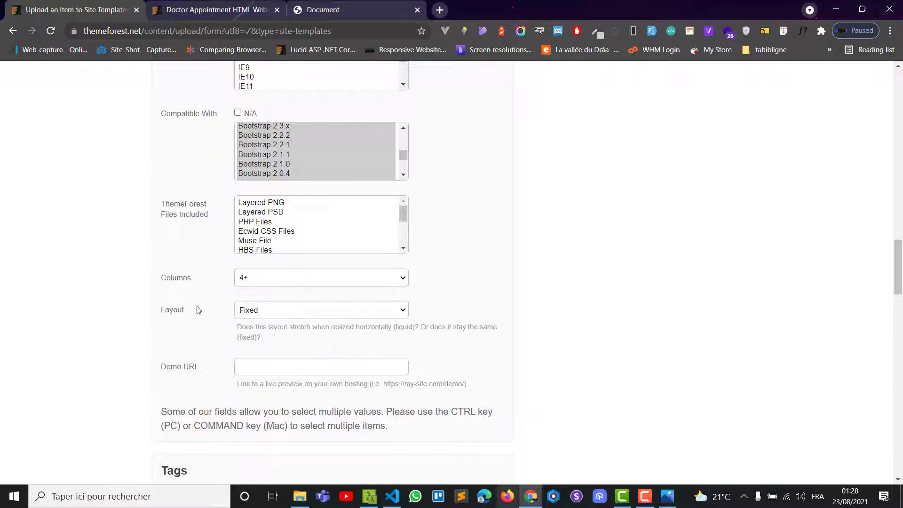
click(261, 313)
click(259, 342)
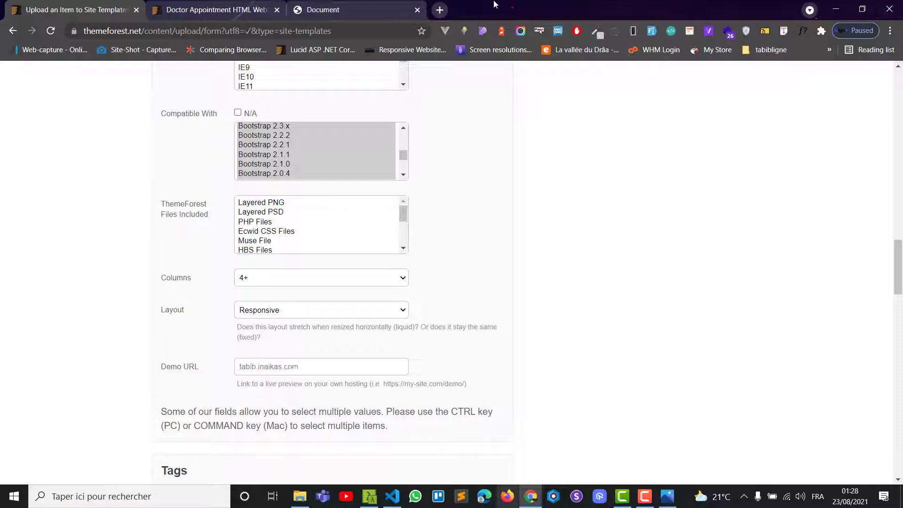
Open tabib.inaikas.com in a new browser tab and look over the Tabib live preview page
click(439, 10)
text(tabib.inaikas.com)
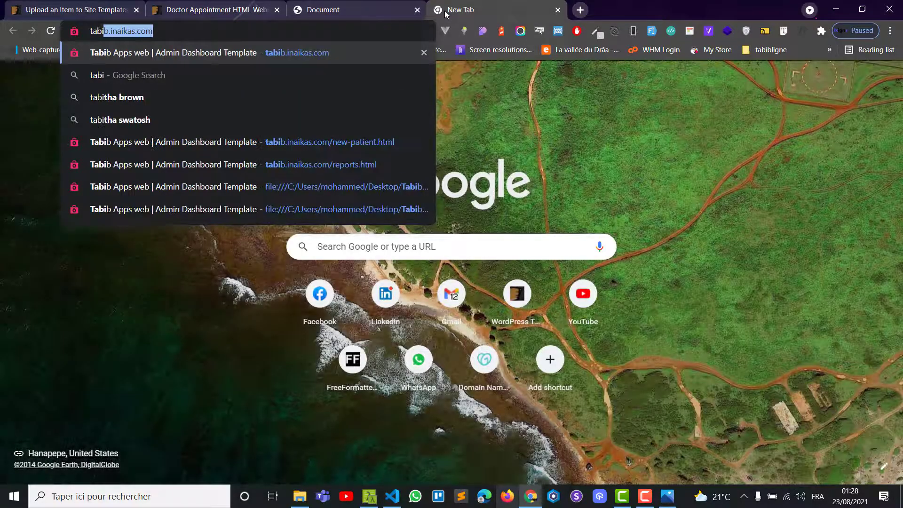
key(Return)
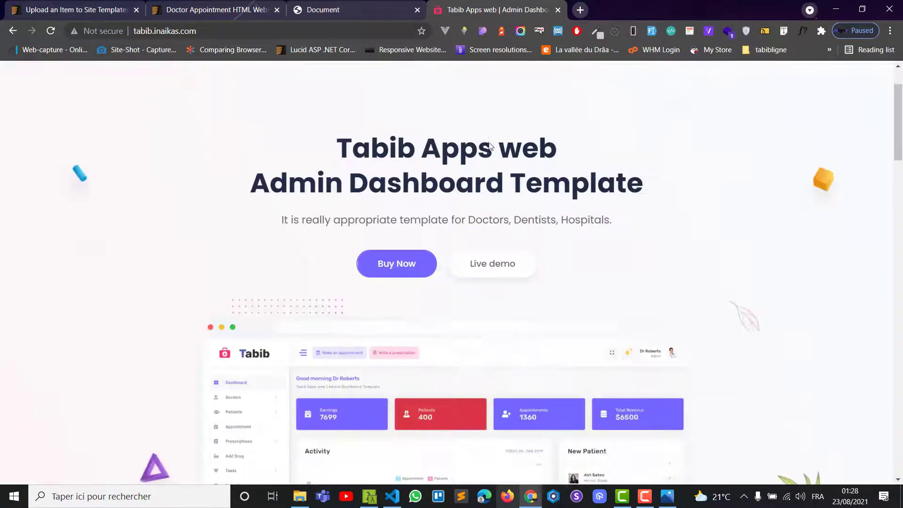
scroll(490, 146, down, 2)
scroll(489, 146, down, 5)
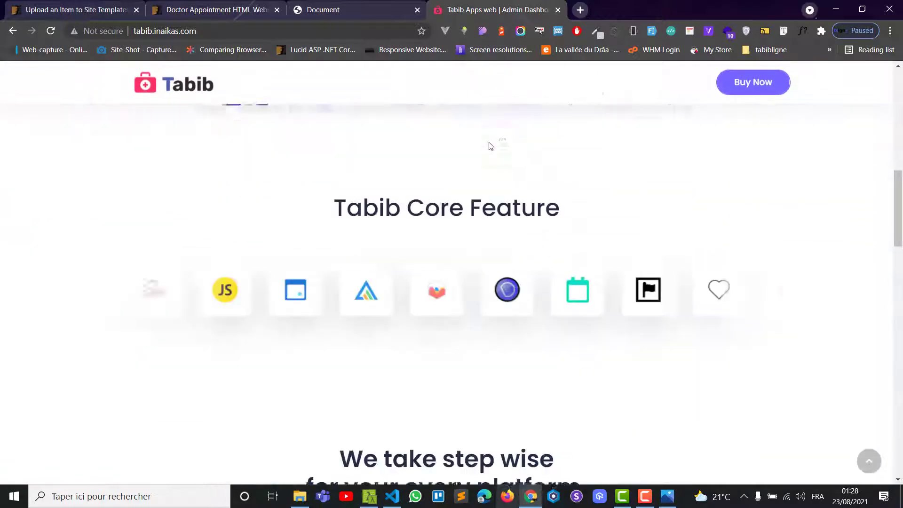
click(197, 30)
click(75, 9)
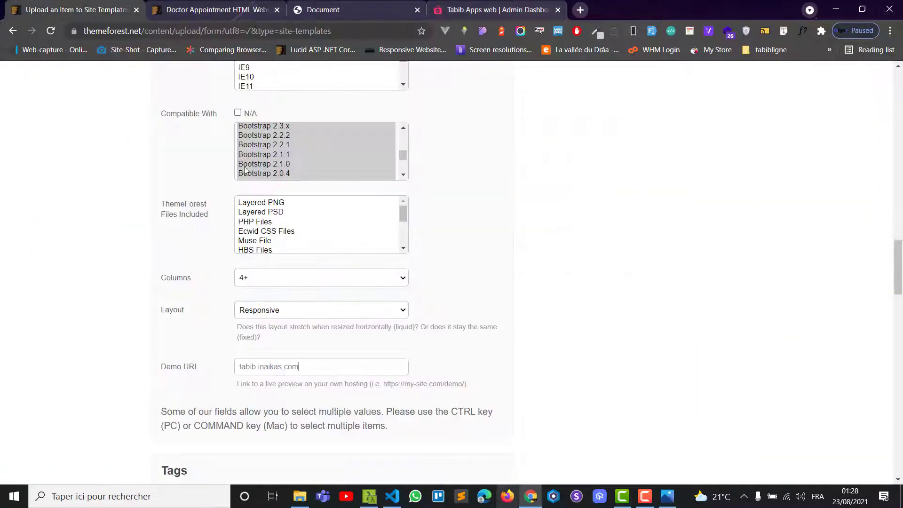
key(ctrl+a)
text(http://tabib.inaikas.com/)
scroll(174, 341, down, 1)
key(BackSpace)
Go to the form's Tags field, and open the Doctris item page from the doctor appointment results in a new tab
scroll(276, 329, down, 3)
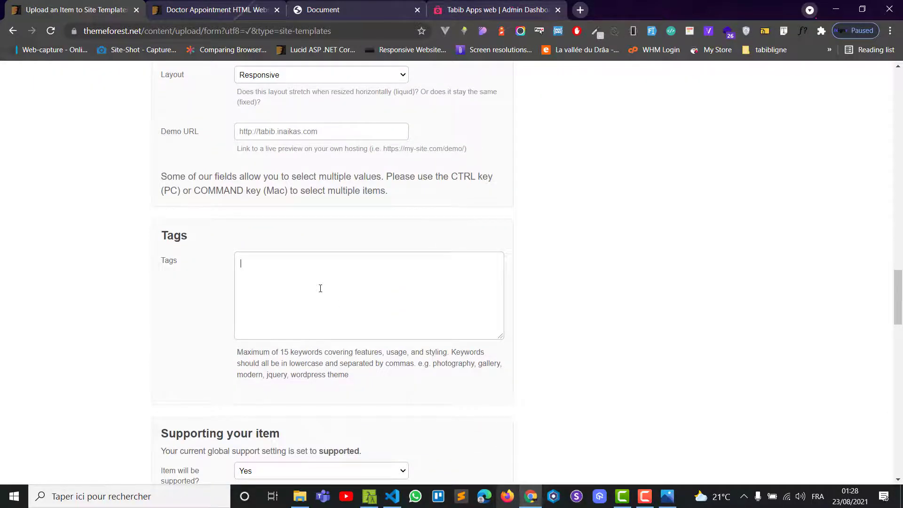
click(221, 6)
scroll(517, 277, down, 4)
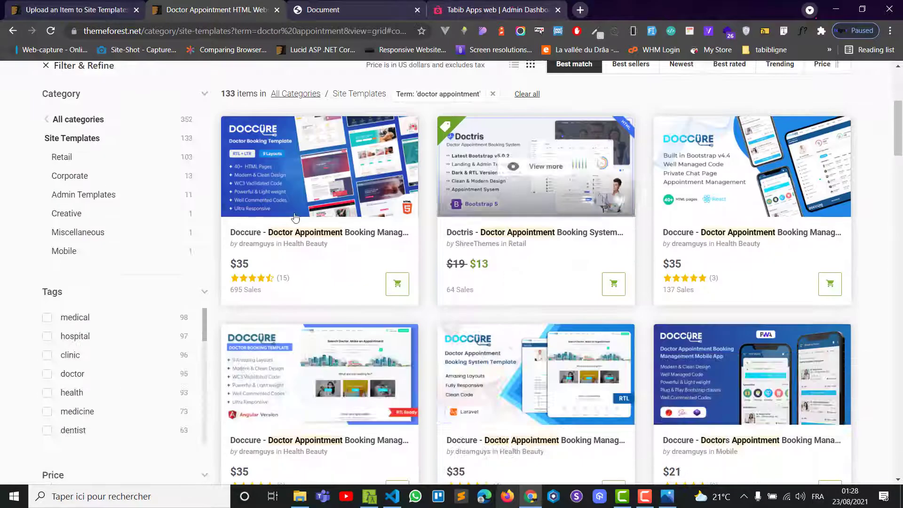
middle_click(536, 179)
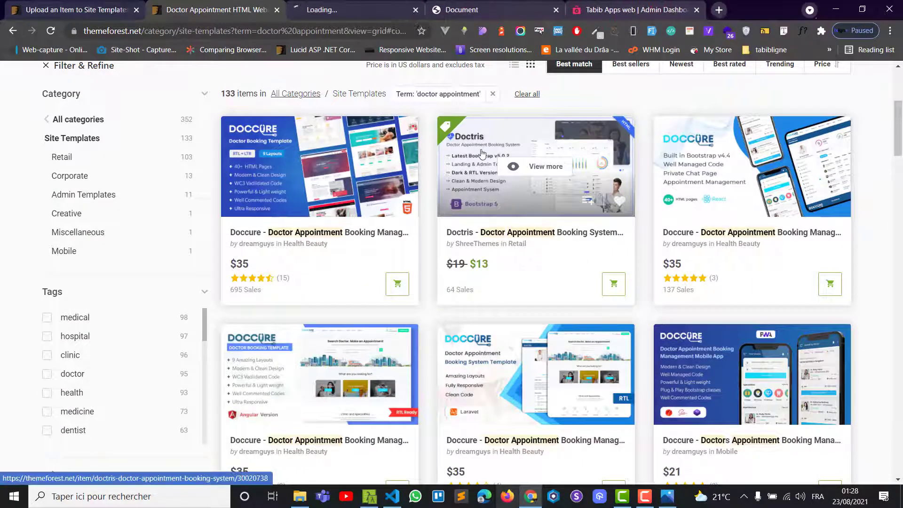
click(352, 9)
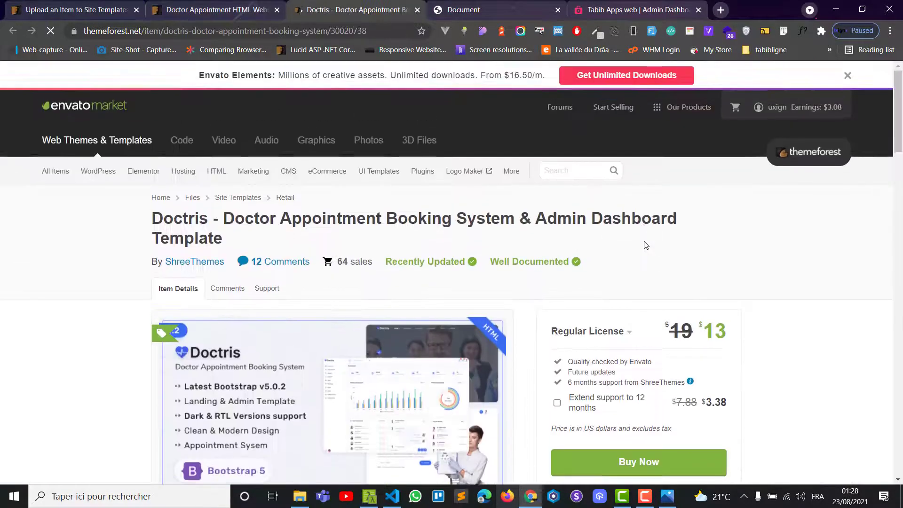
Copy the tags from admin dashboard through booking from the Doctris item's Tags list
scroll(645, 245, down, 6)
scroll(645, 245, down, 10)
scroll(643, 246, up, 6)
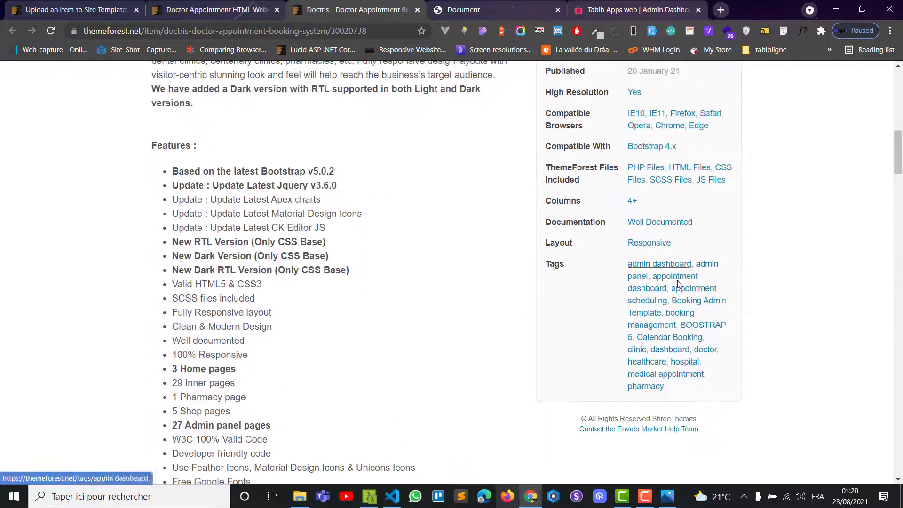
drag(629, 264, 711, 315)
key(ctrl+c)
Paste the copied tags into the upload form's Tags field and remove the leading blank space
key(ctrl+Page_Up)
key(ctrl+Page_Up)
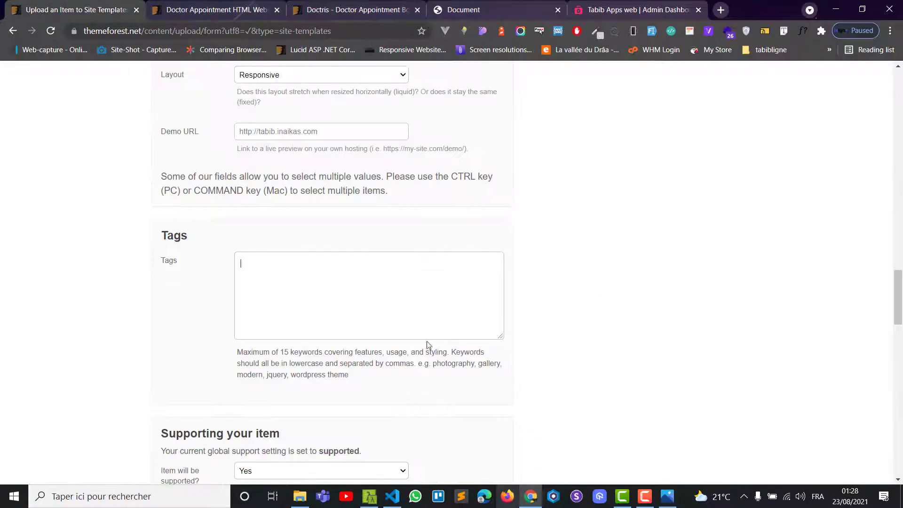
key(ctrl+v)
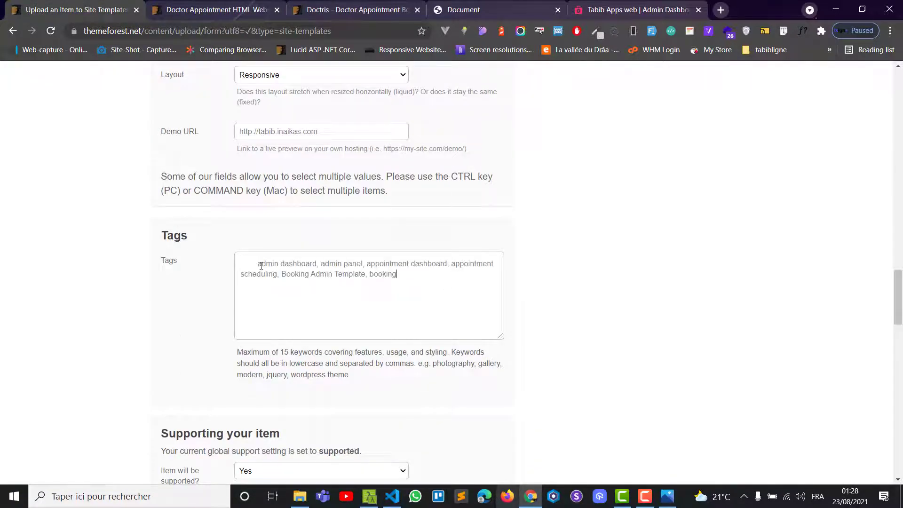
drag(260, 265, 103, 268)
key(BackSpace)
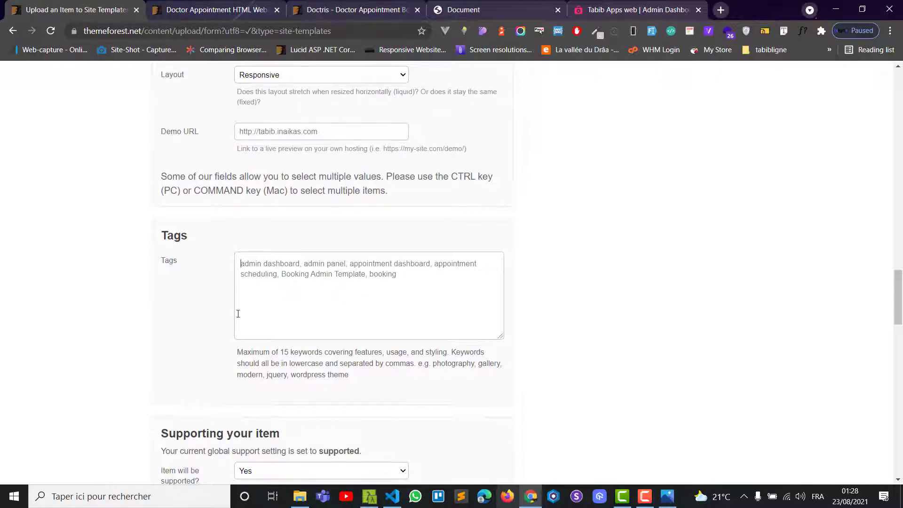
Check the options for whether the item will be supported, leaving Yes selected
scroll(240, 315, down, 4)
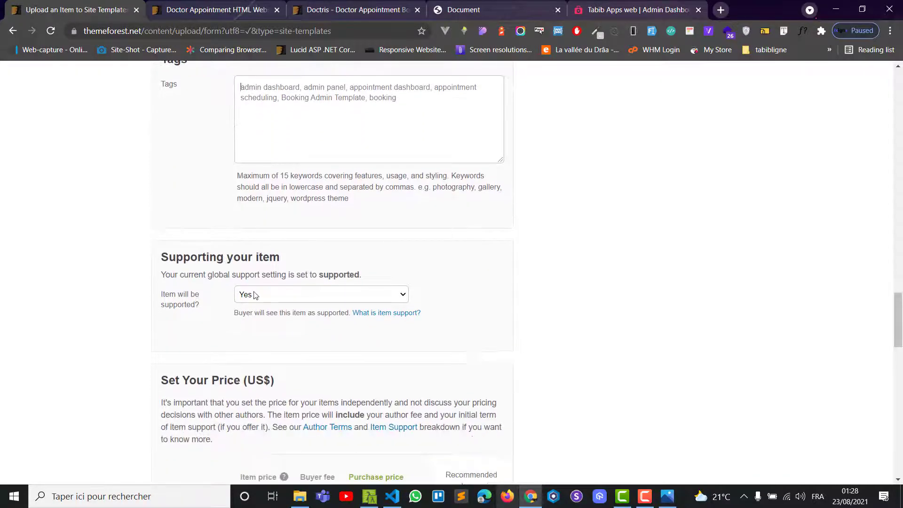
click(255, 295)
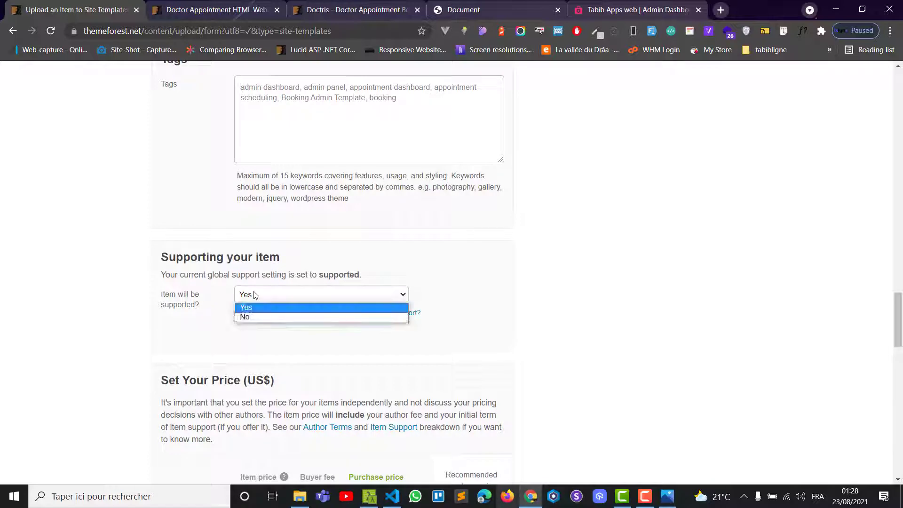
click(254, 295)
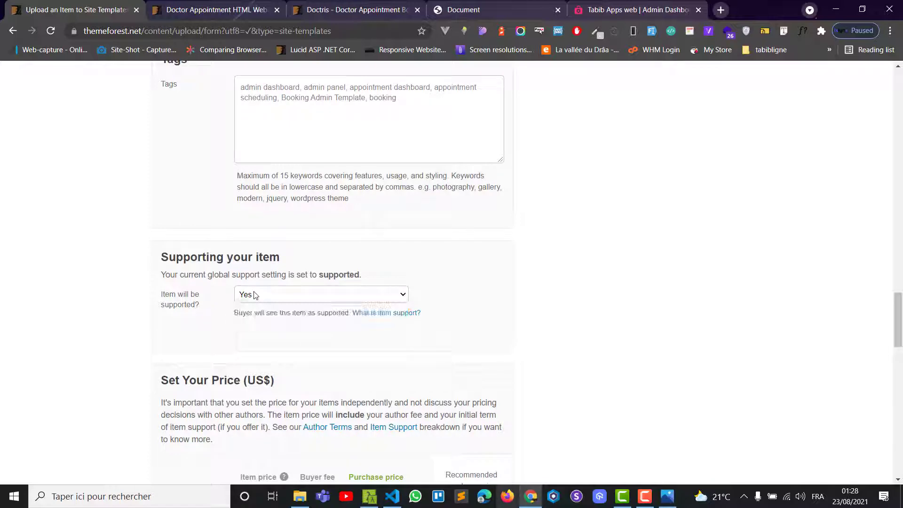
Set Main File(s) in the Files section to MyFilles.zip
scroll(169, 269, up, 14)
scroll(169, 268, up, 9)
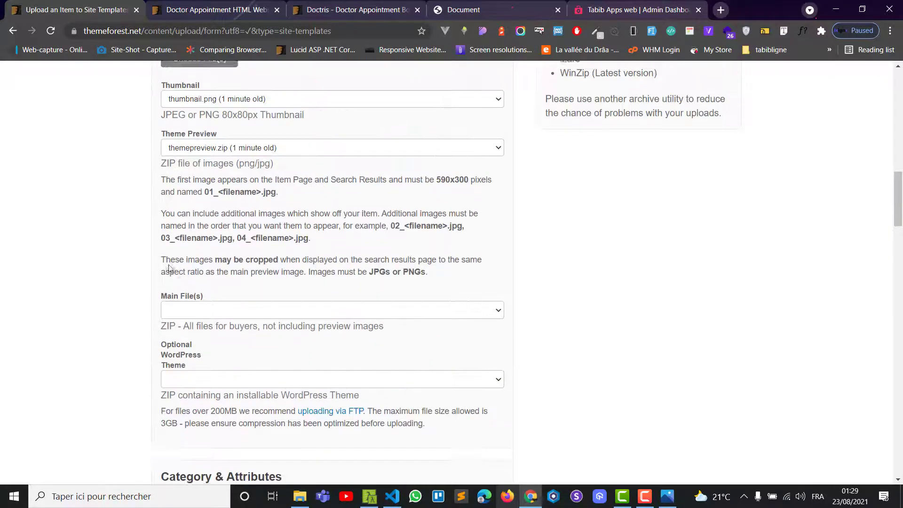
scroll(169, 266, down, 7)
click(202, 254)
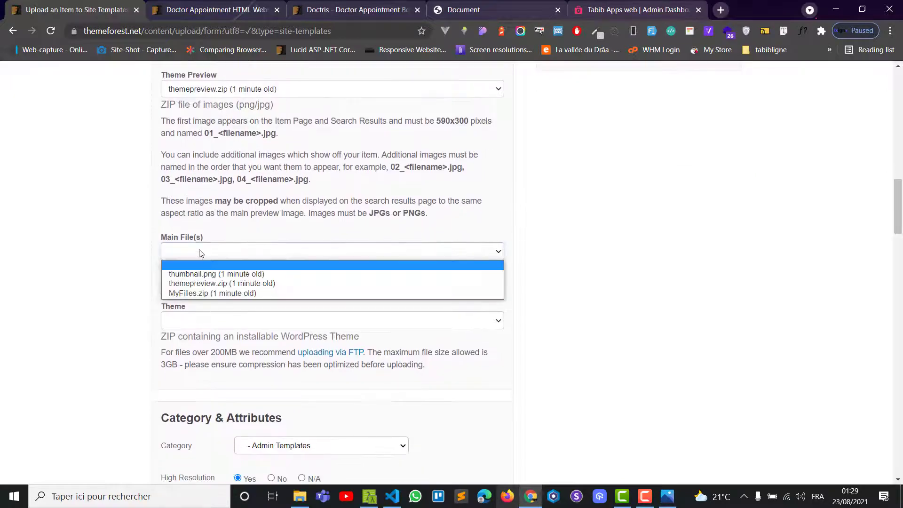
click(213, 294)
Set the item price to $10 for the Regular License and $100 for the Extended License
scroll(119, 282, down, 5)
scroll(119, 282, down, 13)
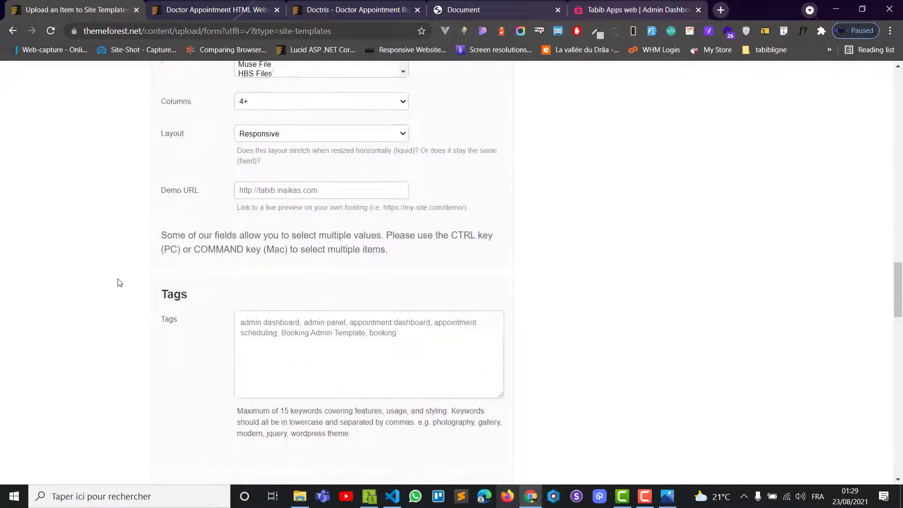
scroll(119, 282, down, 5)
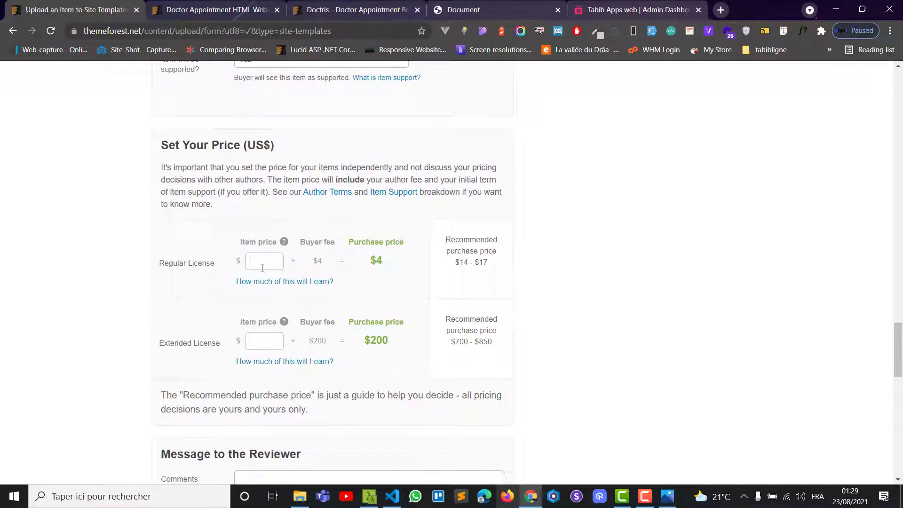
text(10)
click(270, 343)
click(270, 344)
text(100)
Enter the reviewer comment "Thank You sir :)" and accept the declaration of asset licensing and selling rights
scroll(182, 320, down, 3)
click(313, 331)
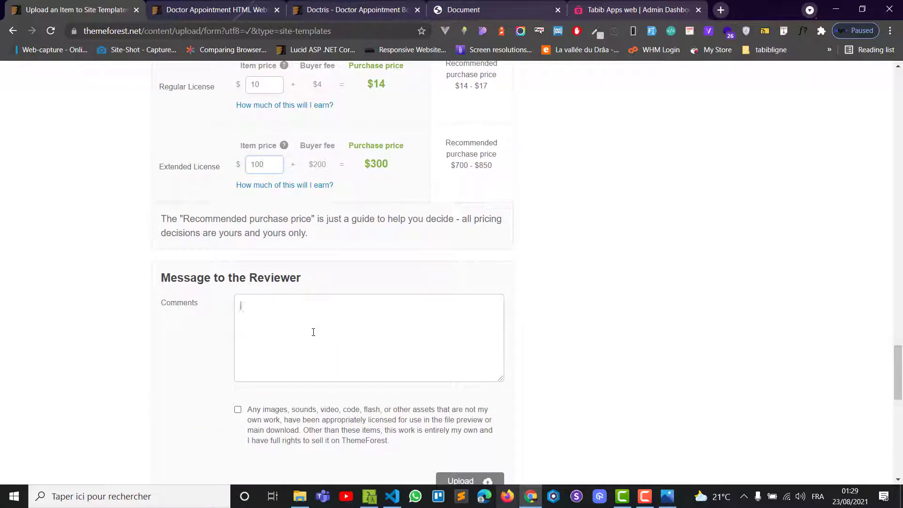
text(Thank You sir :))
scroll(313, 332, down, 2)
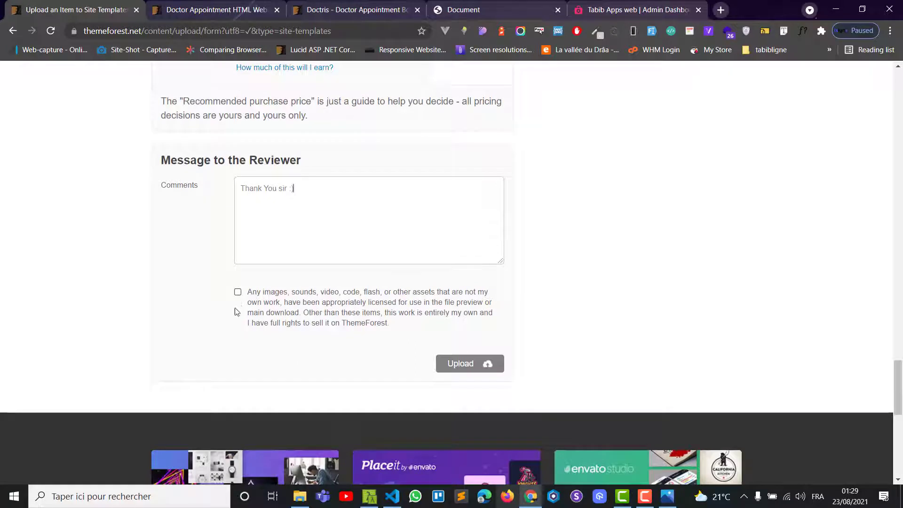
click(238, 292)
Review the form's Name & Description and Files sections, checking the title, key features, HTML description and assigned files
scroll(407, 312, up, 15)
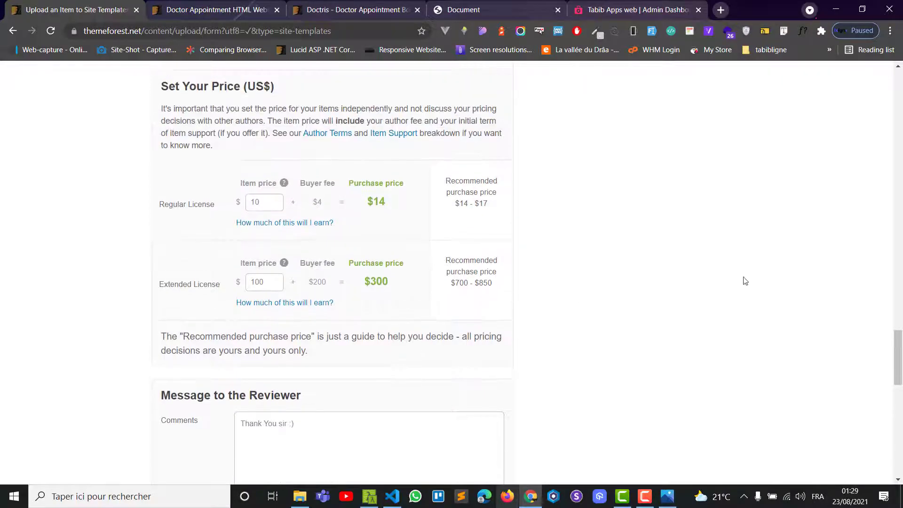
scroll(285, 278, up, 10)
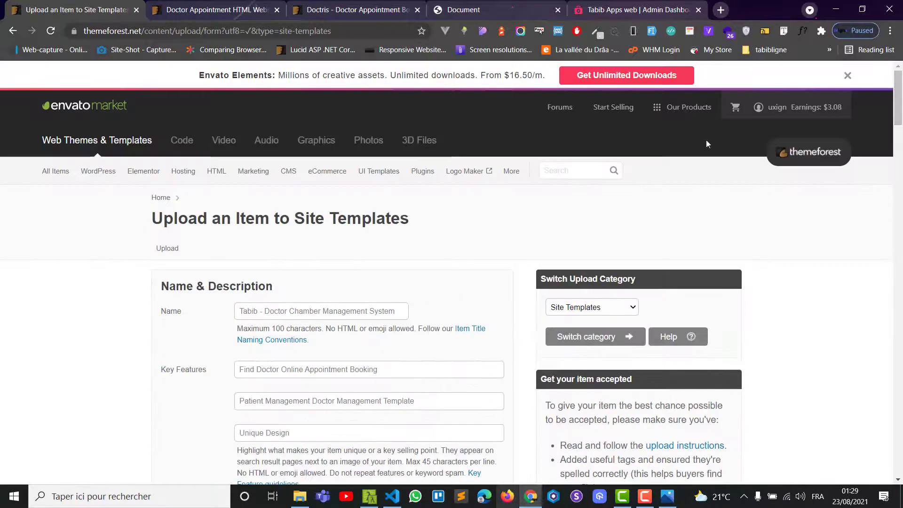
scroll(284, 277, down, 1)
scroll(188, 277, down, 1)
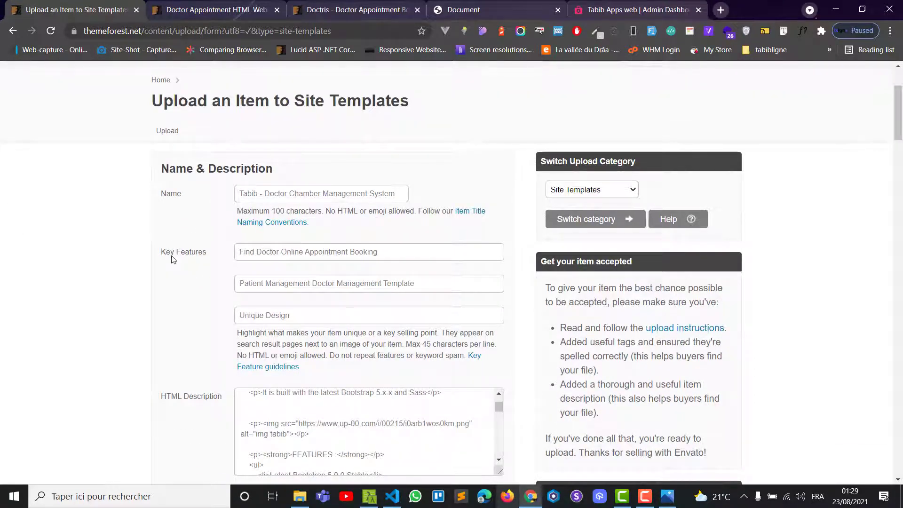
scroll(156, 278, down, 1)
scroll(156, 277, down, 5)
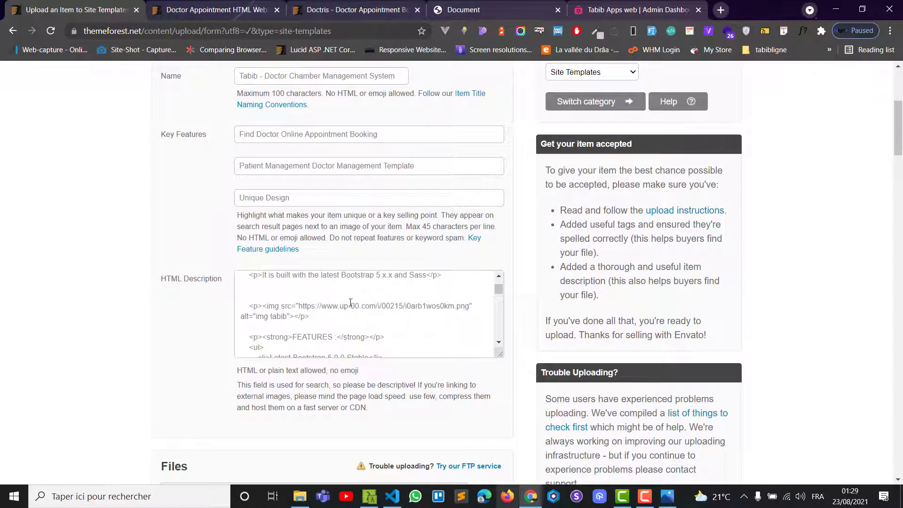
scroll(213, 282, down, 2)
scroll(212, 244, up, 1)
scroll(210, 216, down, 5)
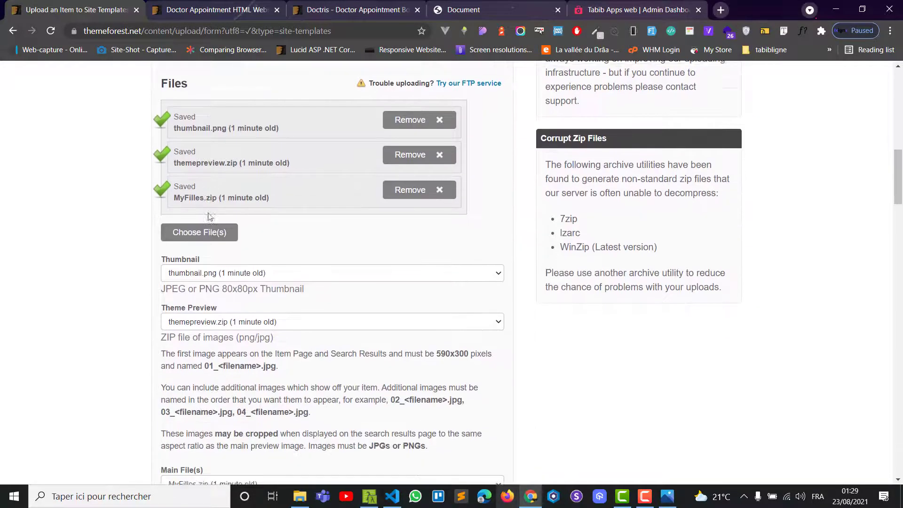
scroll(115, 272, down, 4)
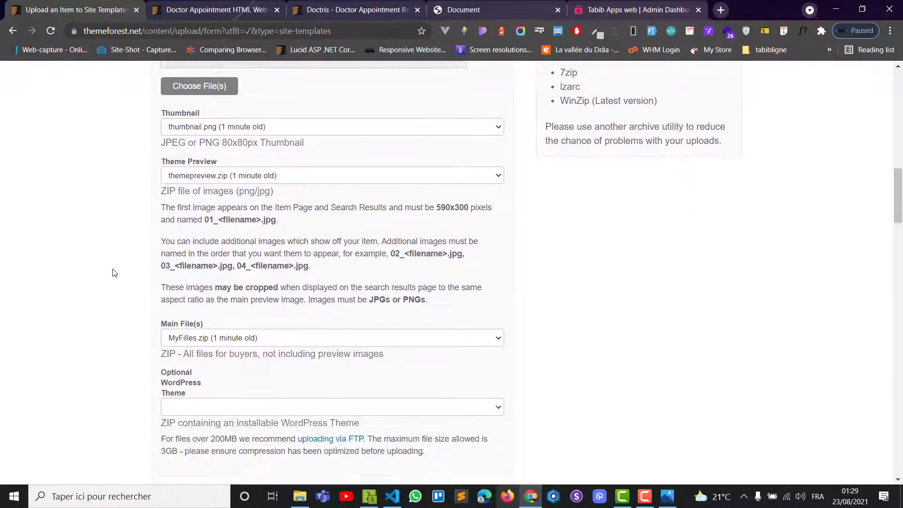
scroll(114, 273, down, 4)
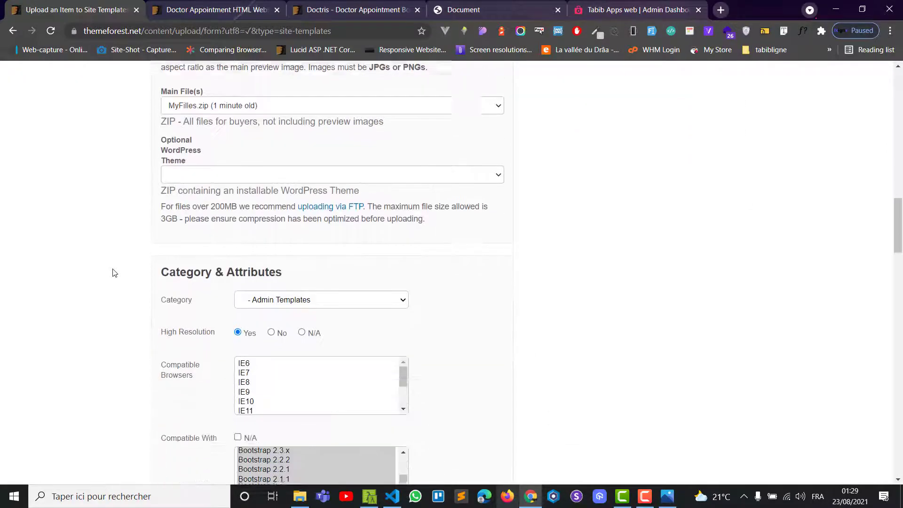
Review the Category & Attributes selections, Demo URL, tags and support setting in the form
scroll(115, 272, down, 3)
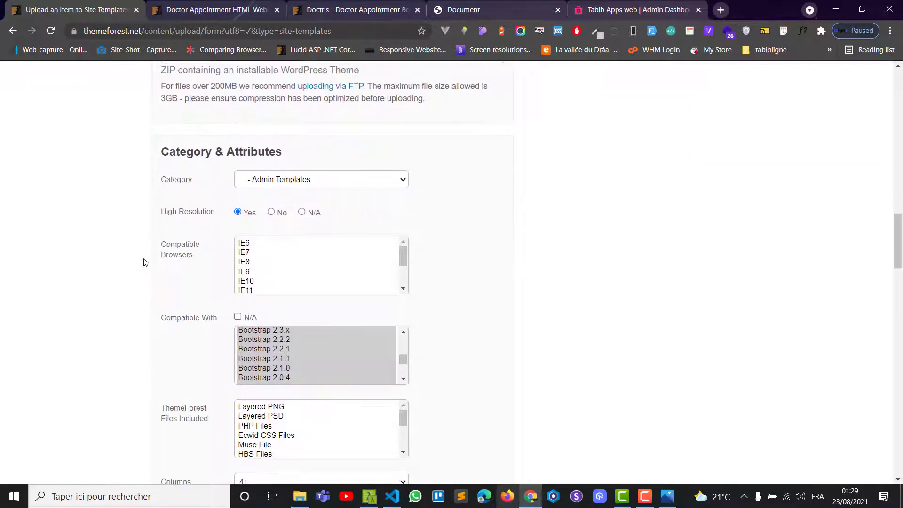
scroll(288, 281, down, 2)
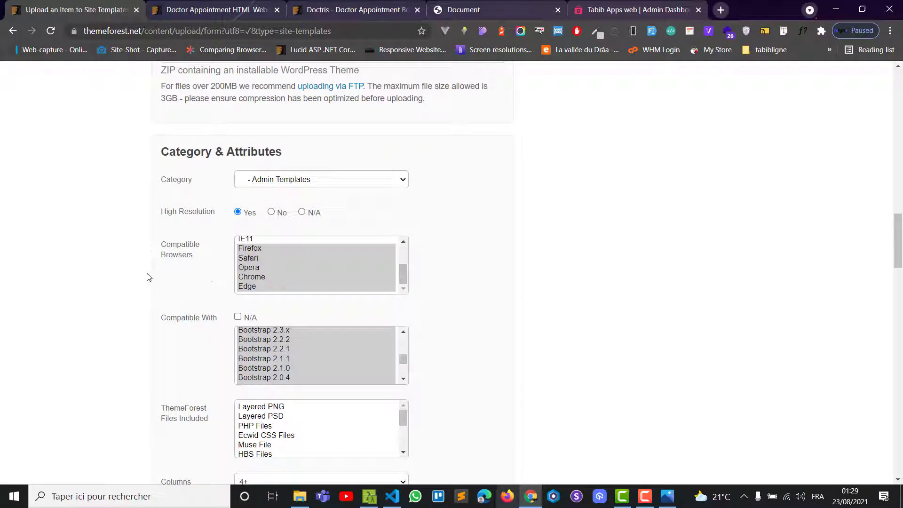
scroll(206, 266, down, 1)
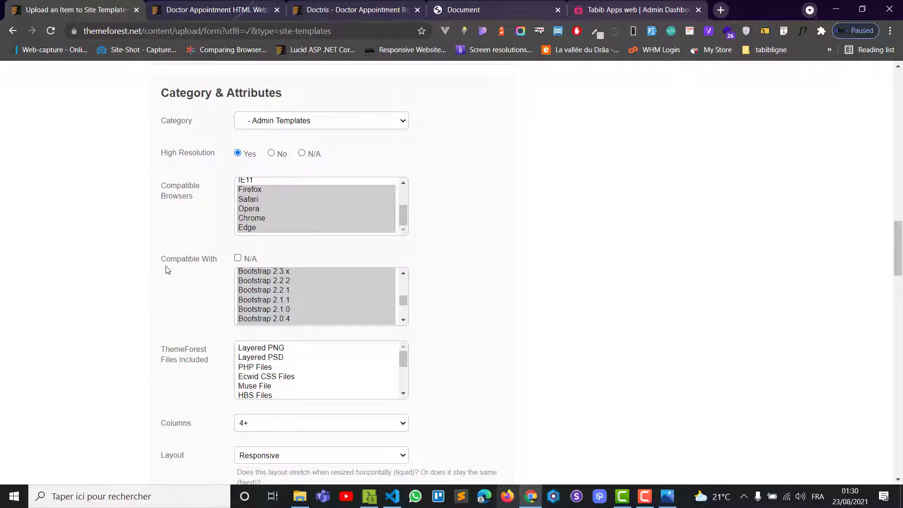
scroll(310, 301, down, 1)
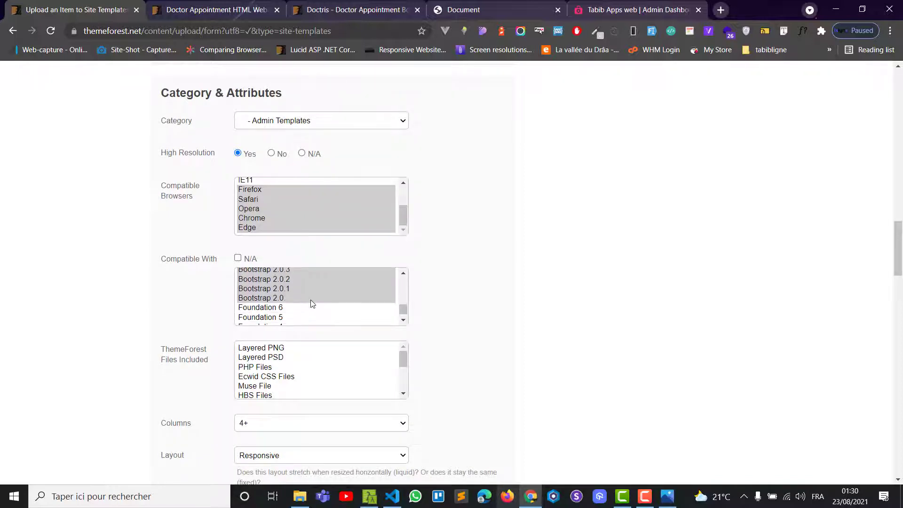
scroll(183, 303, down, 1)
scroll(249, 312, down, 1)
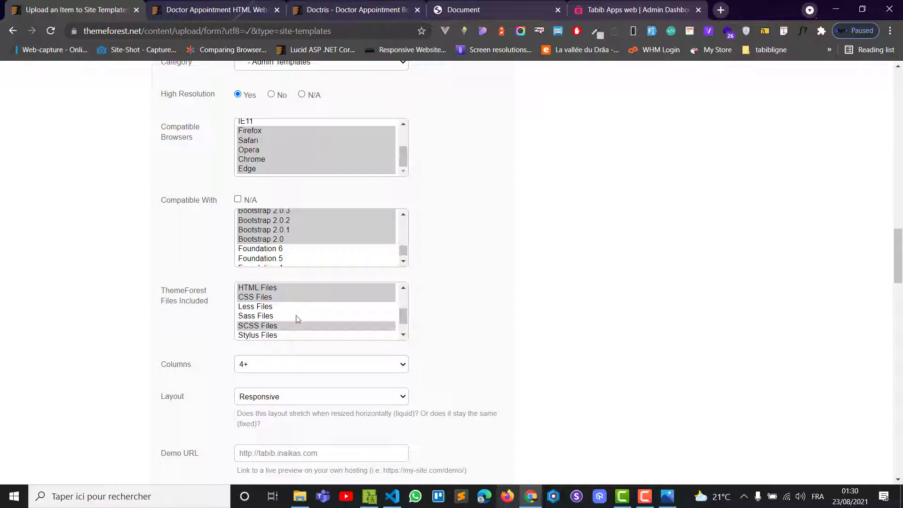
scroll(200, 329, down, 2)
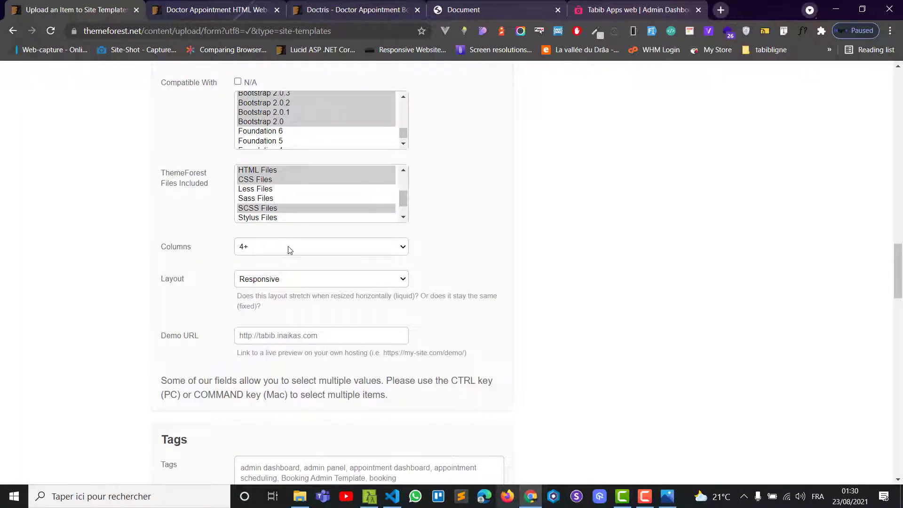
scroll(213, 304, down, 1)
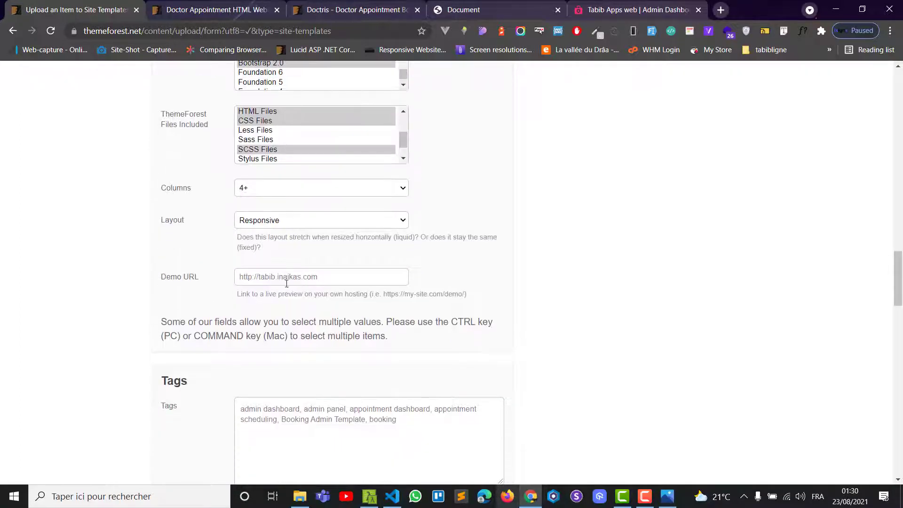
scroll(203, 306, down, 2)
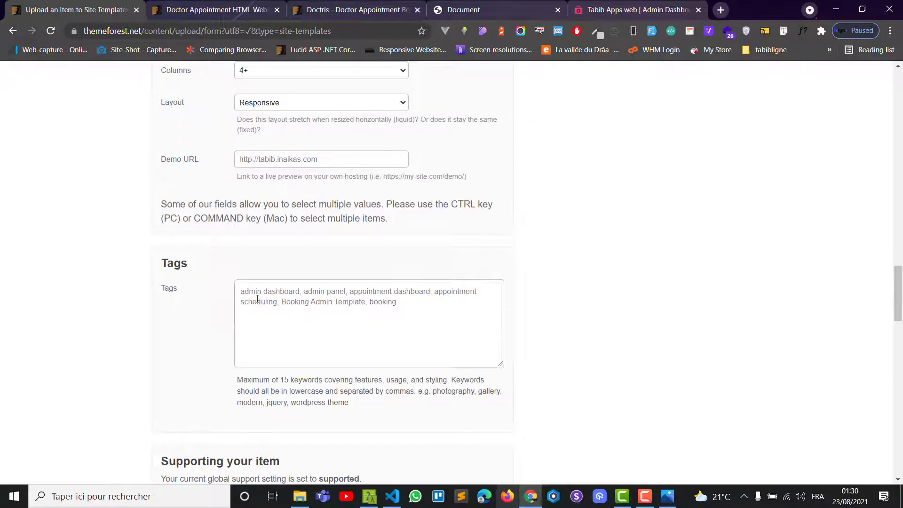
scroll(203, 311, down, 3)
scroll(202, 320, down, 4)
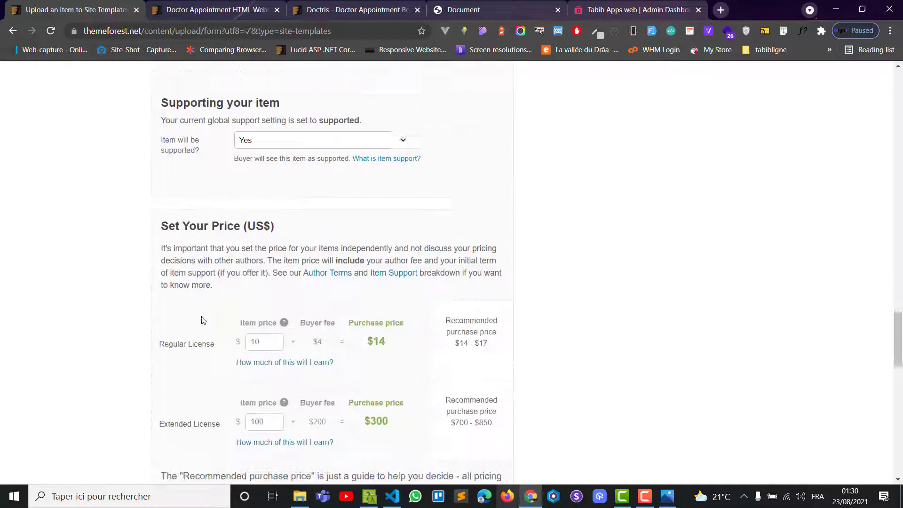
Set the Extended License item price to $300
scroll(202, 320, down, 2)
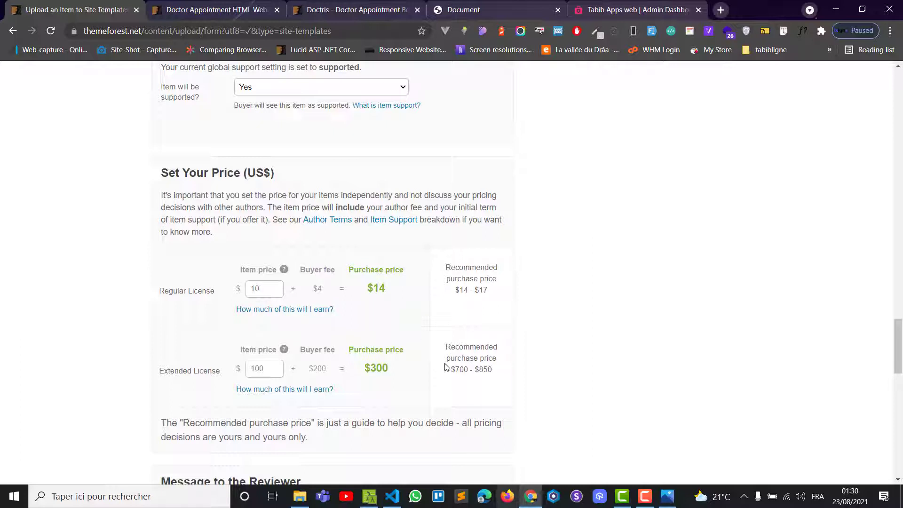
click(171, 370)
text(300)
scroll(556, 278, down, 1)
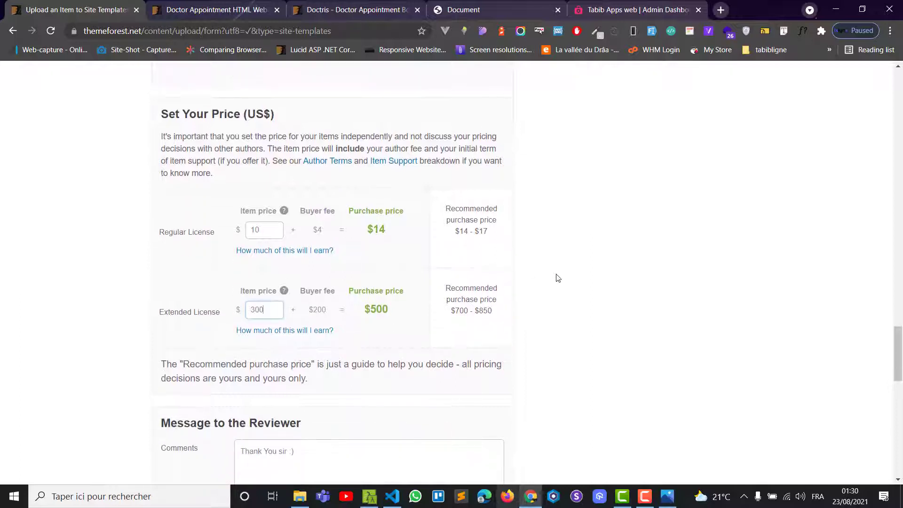
Submit the completed item for upload and check its status under Currently processing uploads on the author dashboard
scroll(556, 277, down, 4)
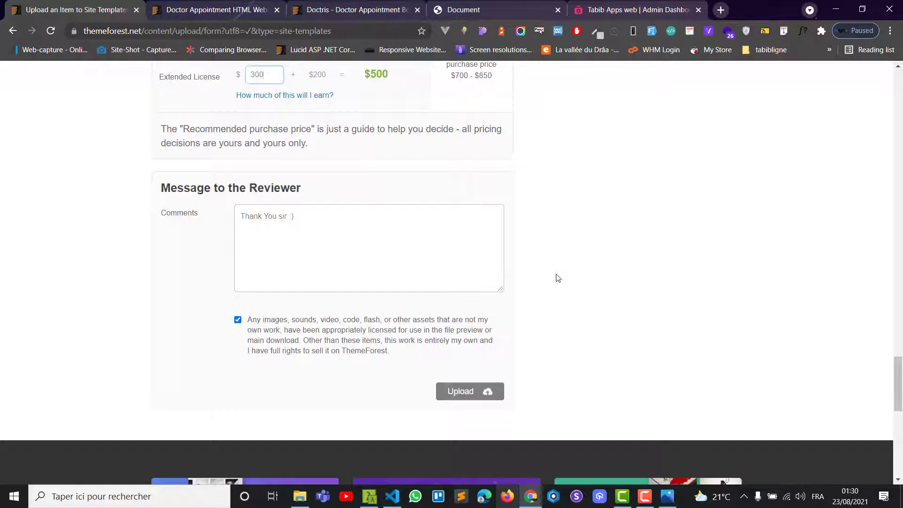
scroll(566, 288, up, 2)
scroll(567, 289, down, 3)
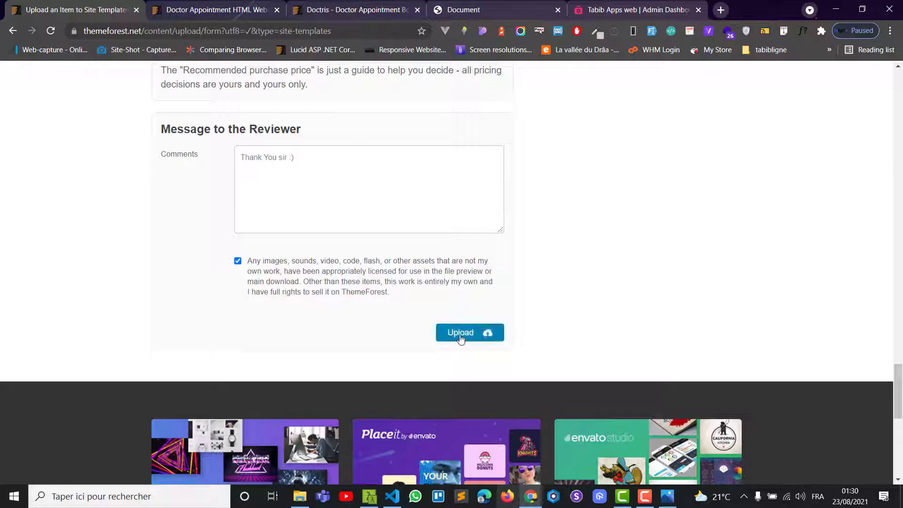
click(461, 335)
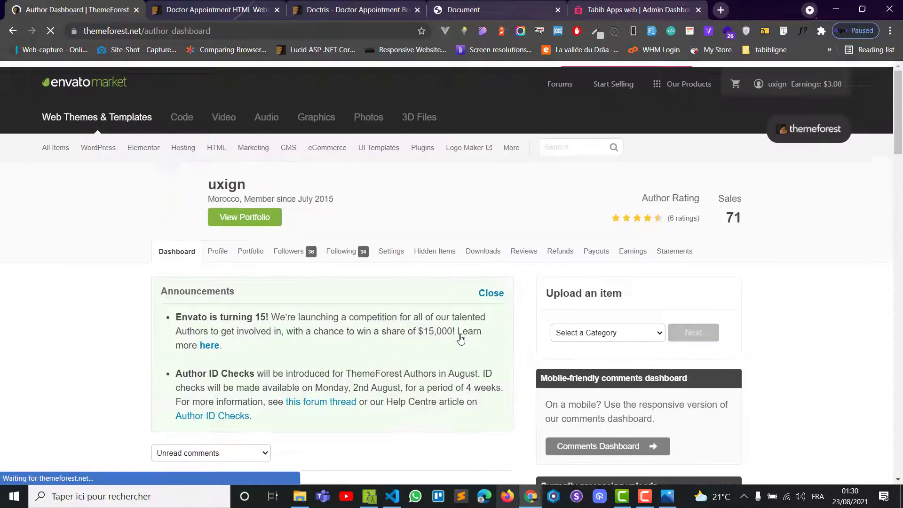
scroll(742, 345, down, 2)
scroll(743, 345, down, 3)
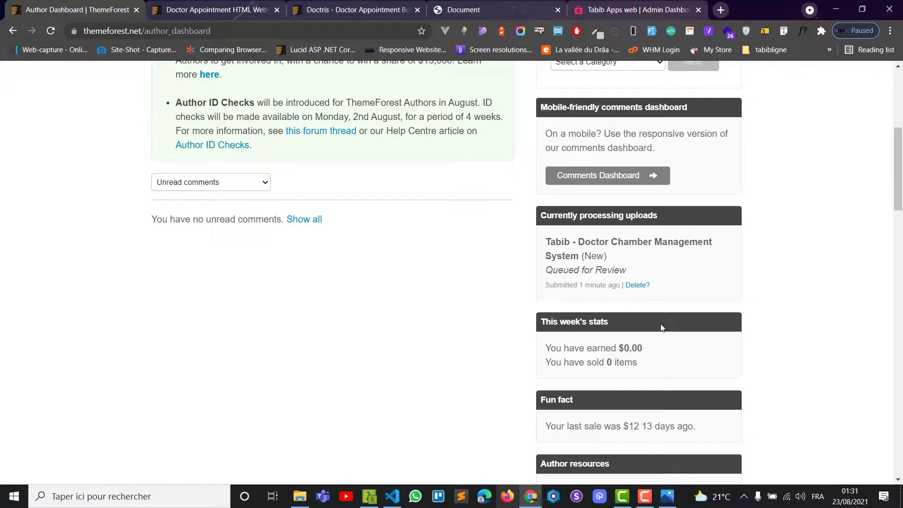
click(644, 496)
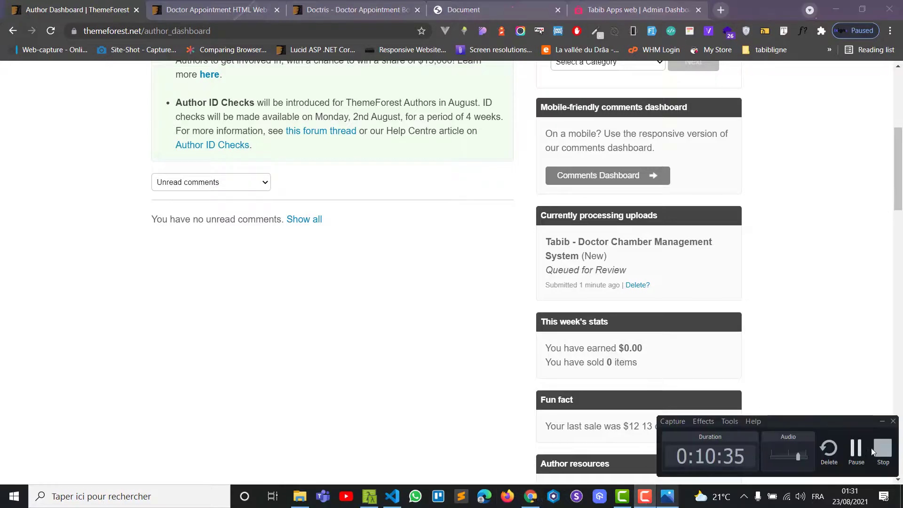